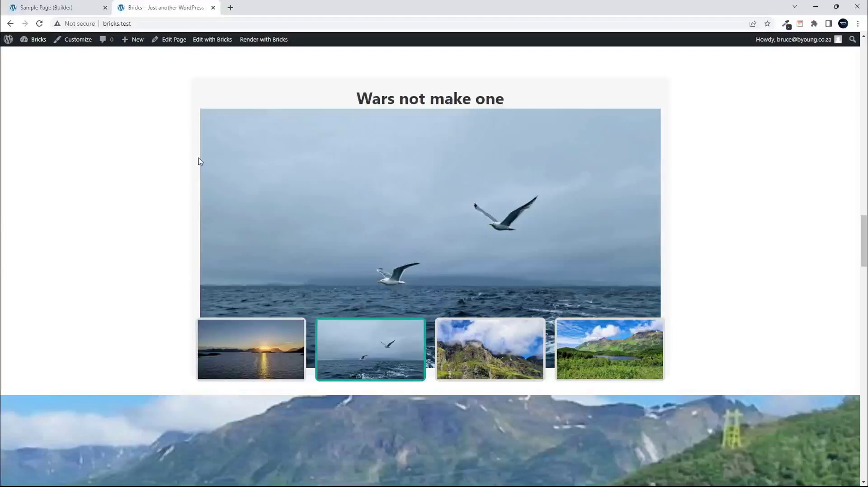
Step: In the builder Structure panel, expand the fifth section's tabs to reveal their Content and Tab menu
click(58, 5)
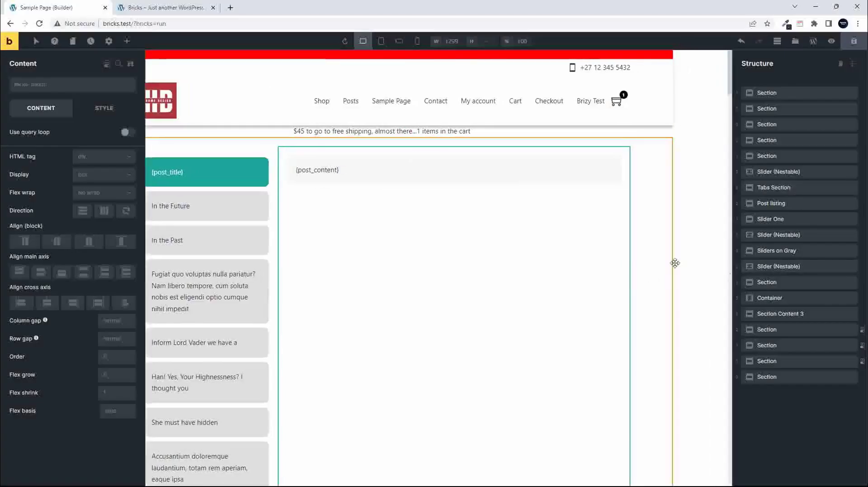
scroll(516, 244, down, 4)
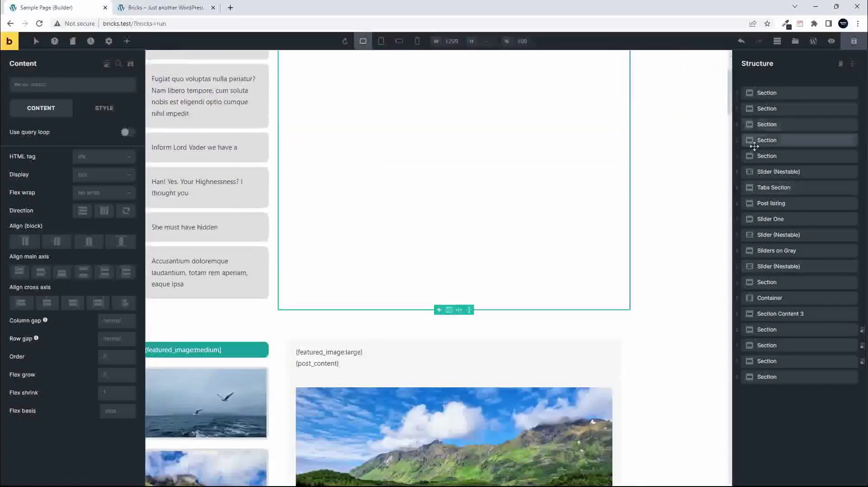
click(738, 157)
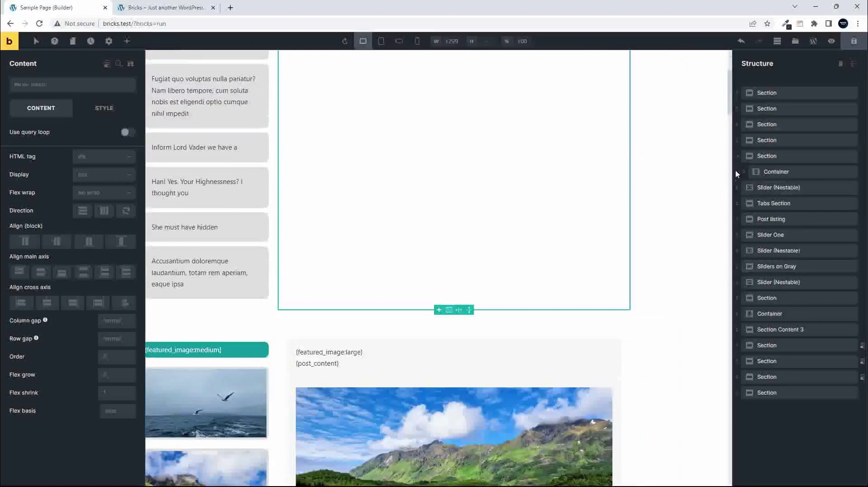
click(744, 172)
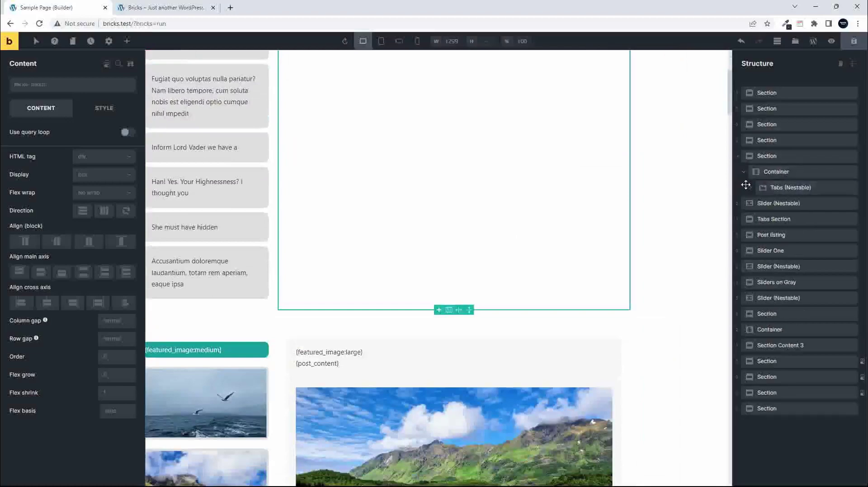
click(750, 187)
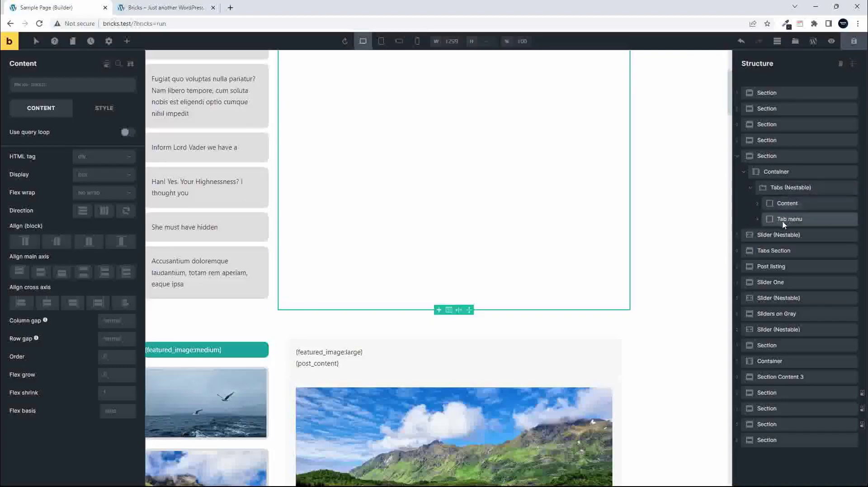
drag(782, 226, 448, 284)
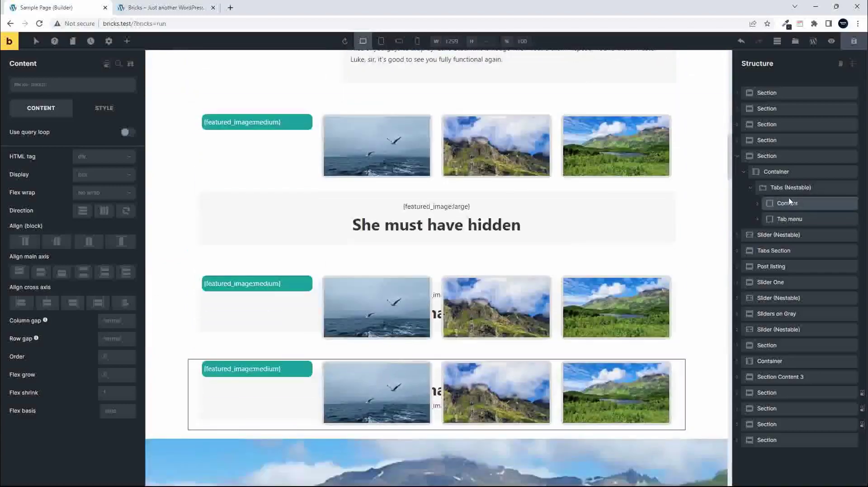
Step: Review the seagull image slider on the live page, then return to the Sample Page builder
click(180, 8)
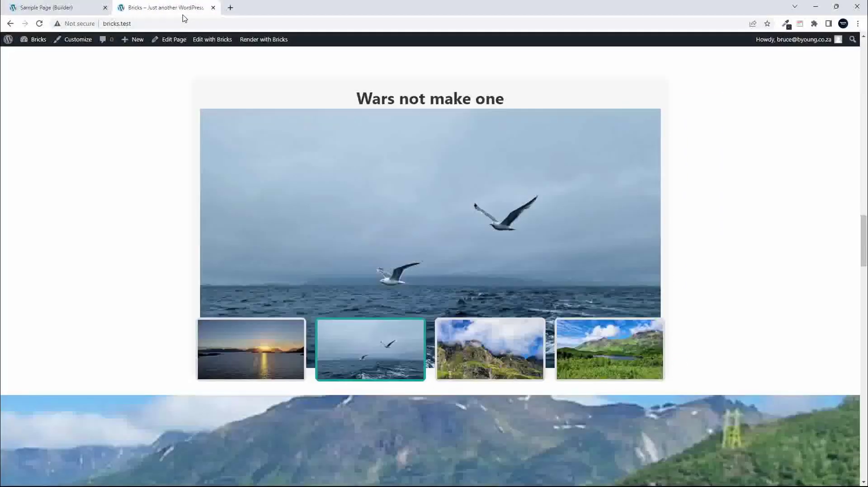
scroll(77, 189, down, 2)
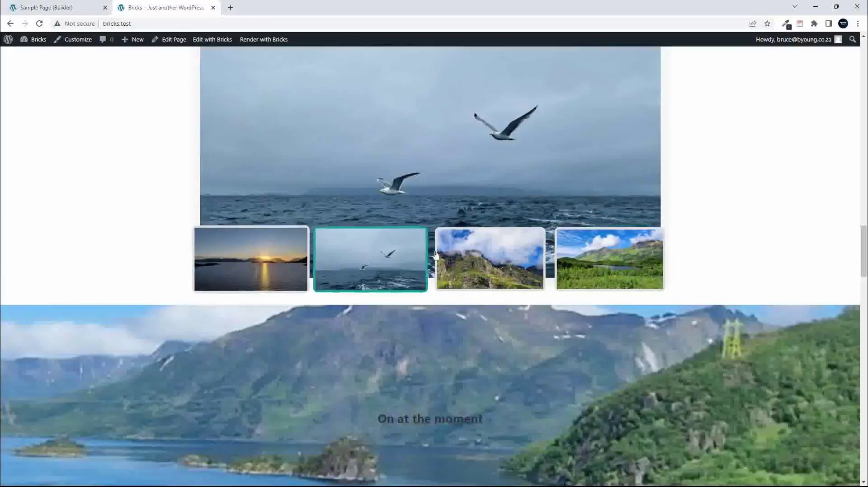
click(77, 11)
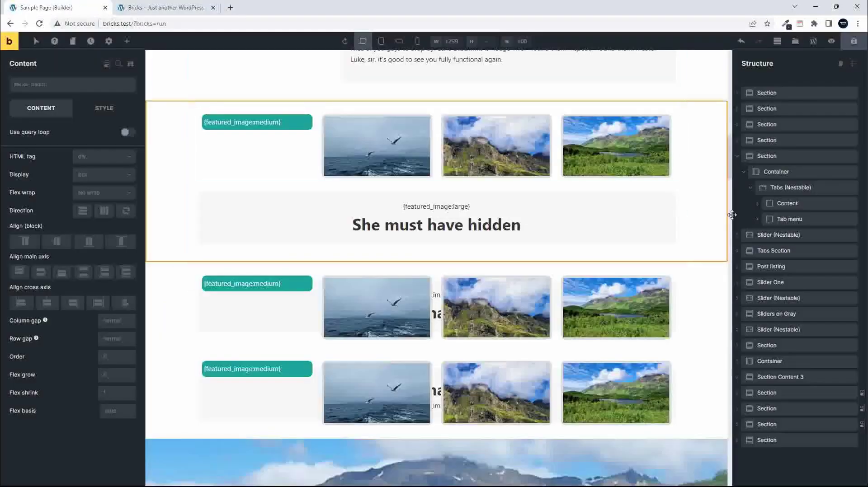
click(789, 220)
click(781, 204)
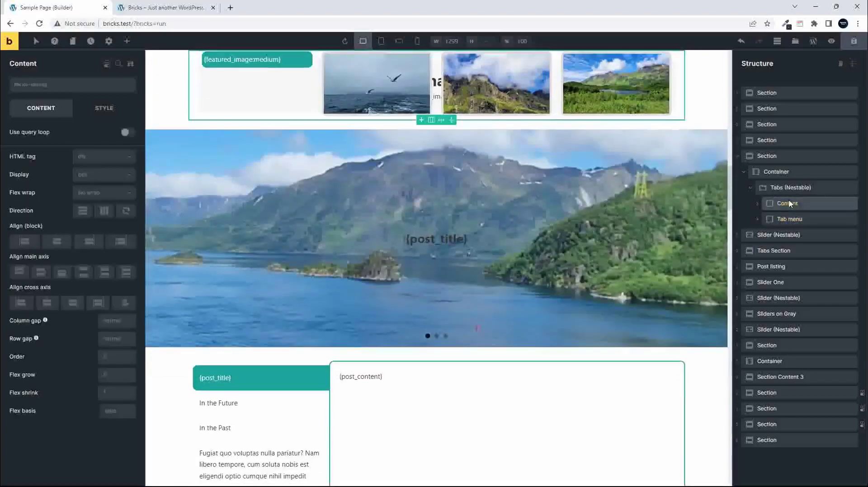
click(738, 141)
click(743, 156)
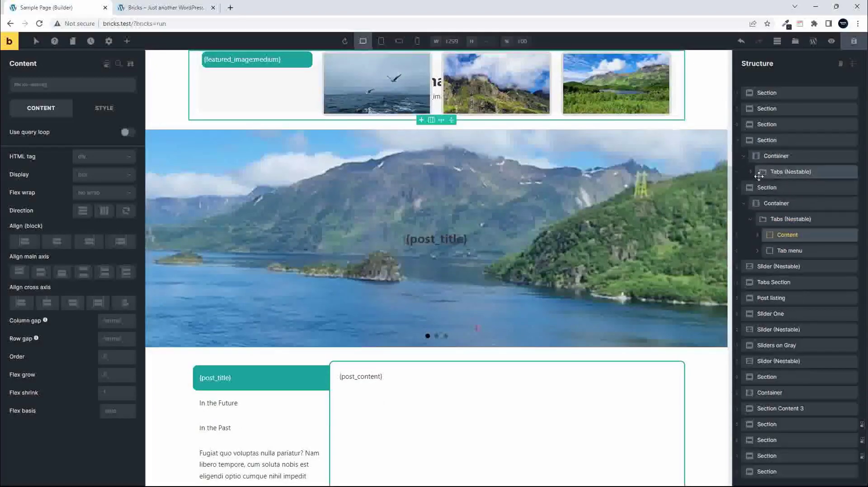
click(751, 173)
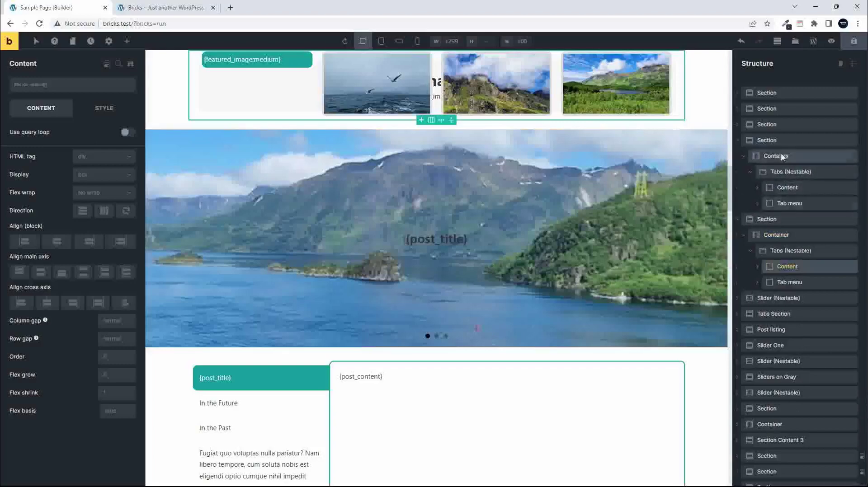
click(738, 110)
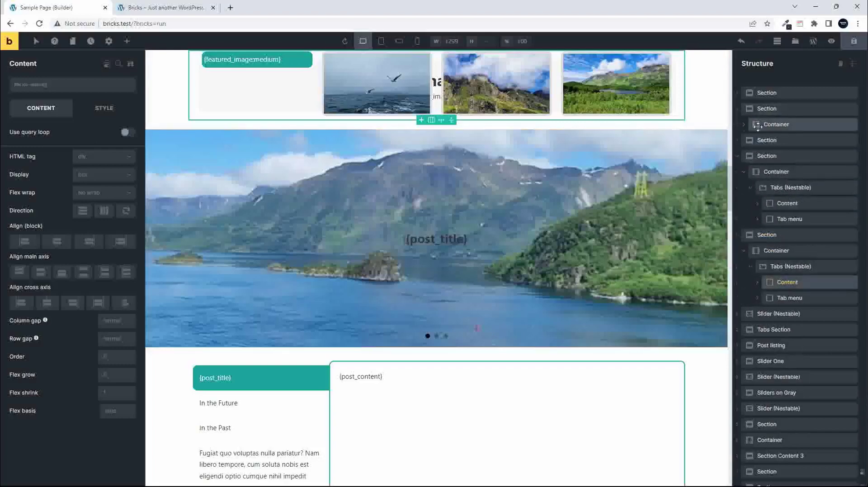
click(166, 8)
scroll(263, 226, up, 20)
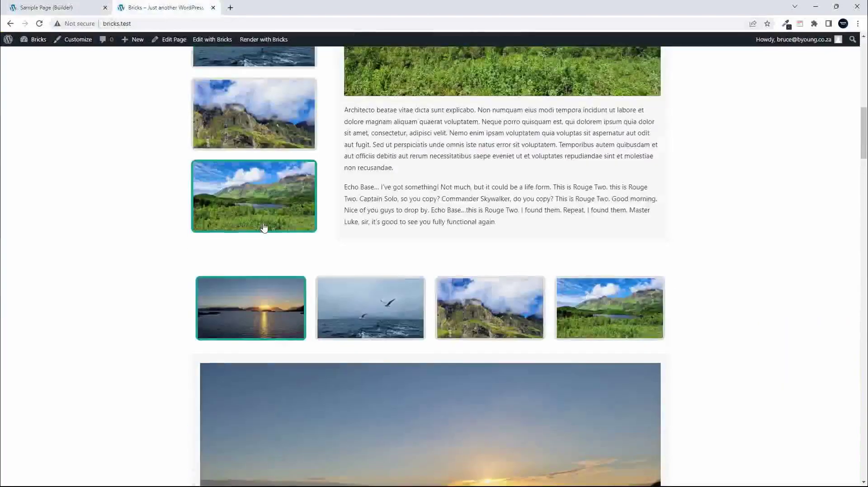
scroll(264, 227, down, 13)
scroll(265, 227, up, 3)
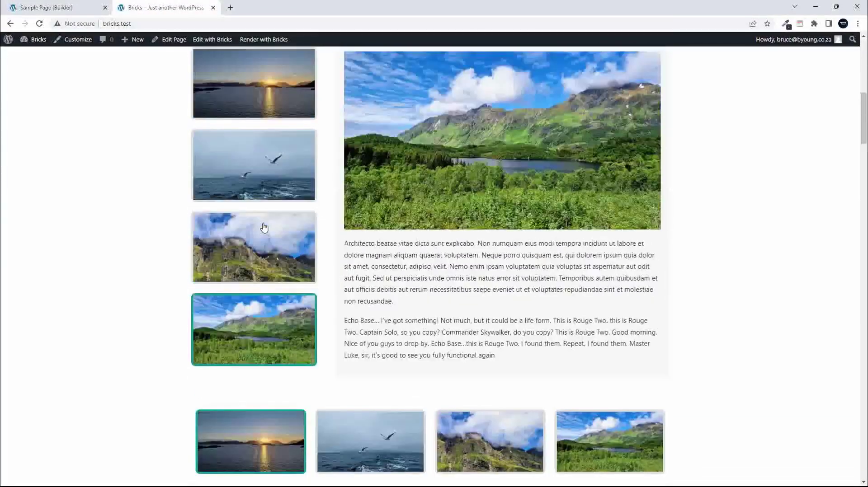
scroll(265, 227, up, 1)
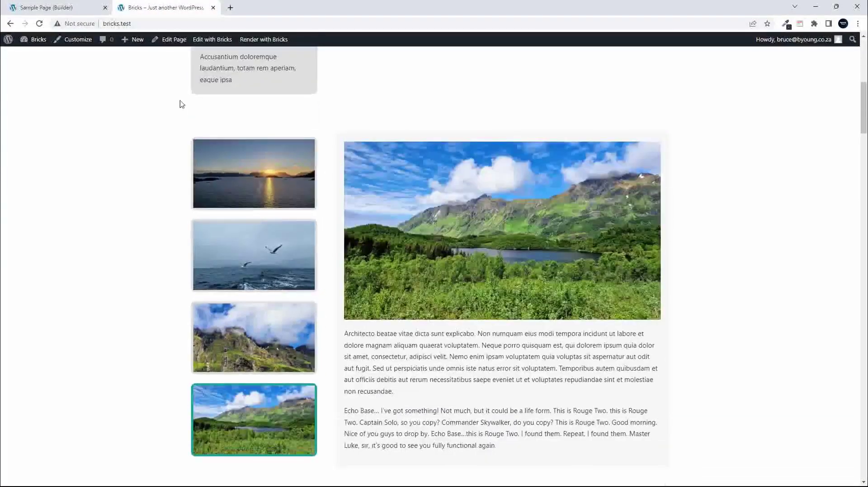
click(67, 8)
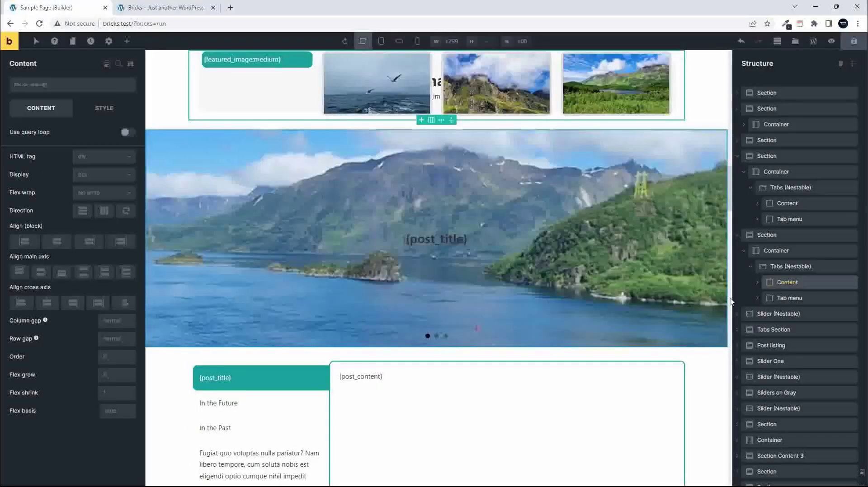
Step: Move the gallery tabs' Content above the Tab menu in Structure, then save the page
scroll(597, 262, up, 15)
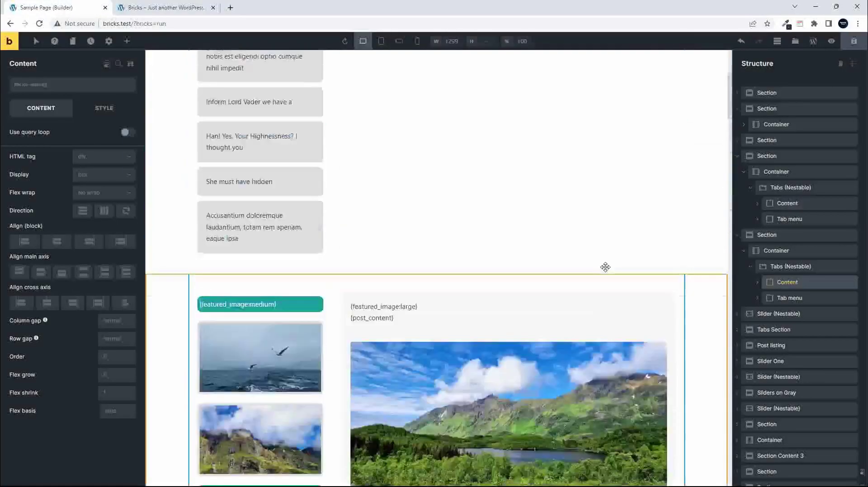
scroll(605, 267, down, 8)
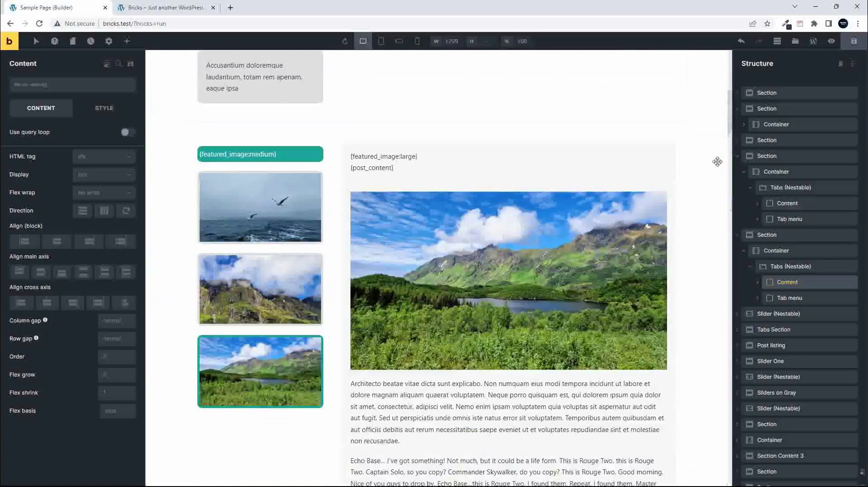
click(726, 156)
click(744, 125)
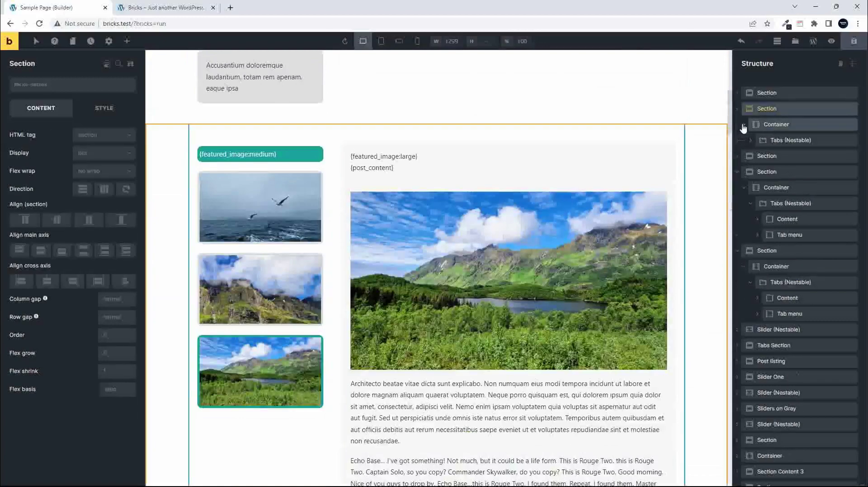
click(750, 140)
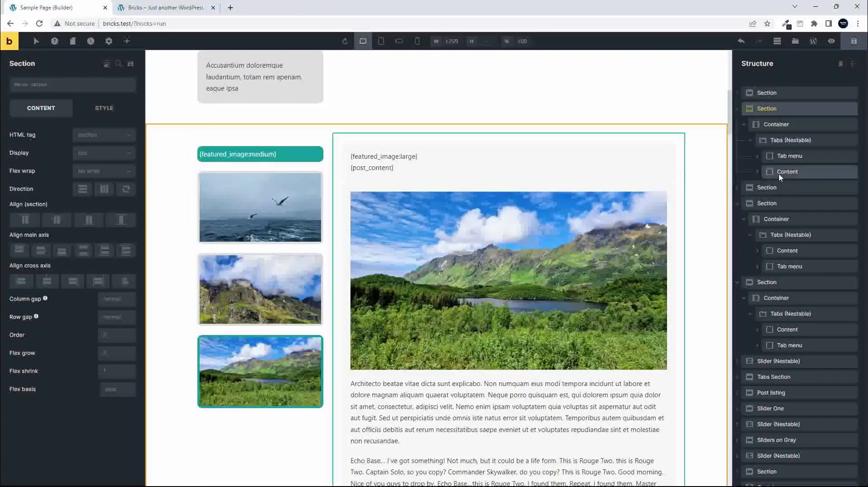
drag(780, 177, 786, 151)
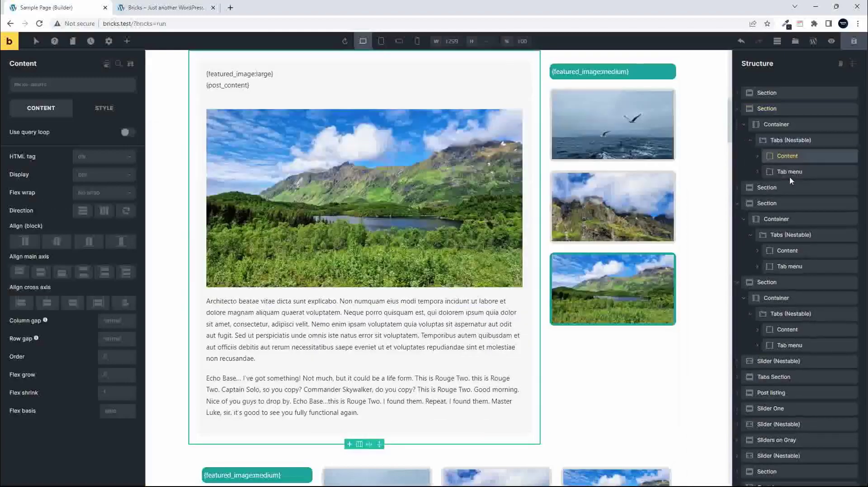
click(788, 171)
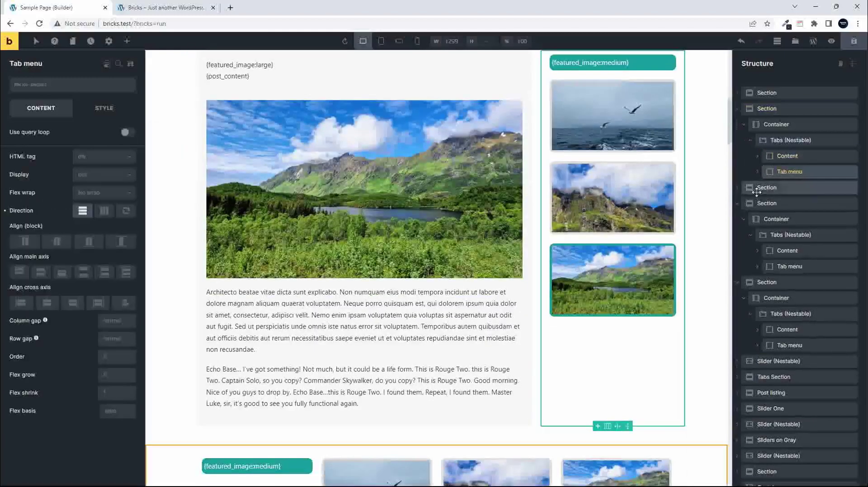
click(853, 41)
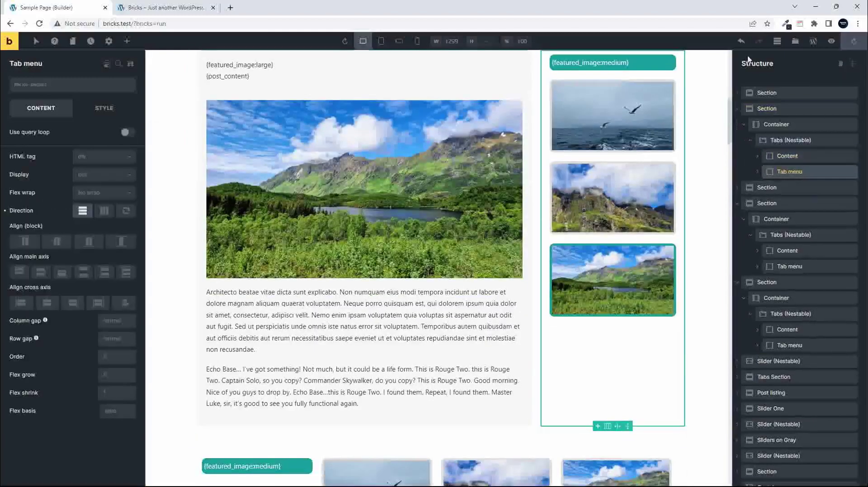
mouse_move(177, 11)
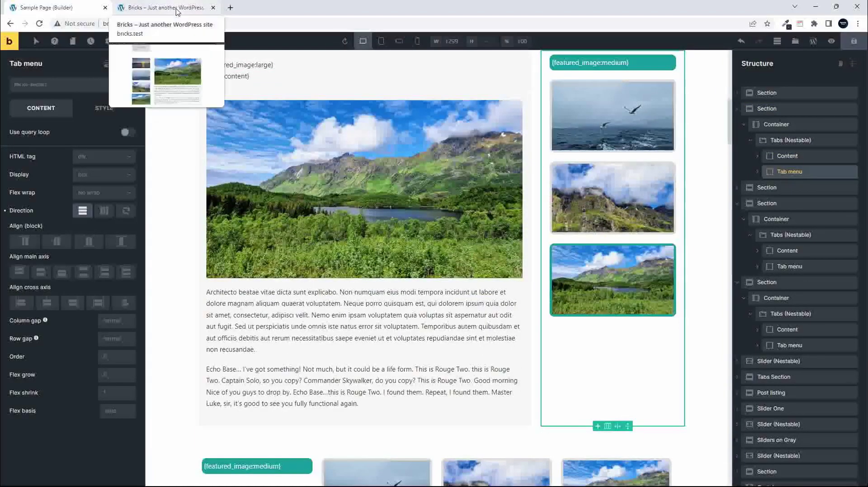
Step: Reload the live page and cycle the thumbnails: seagull, cloudy mountain, green valley, then back to sunset
click(177, 12)
click(40, 24)
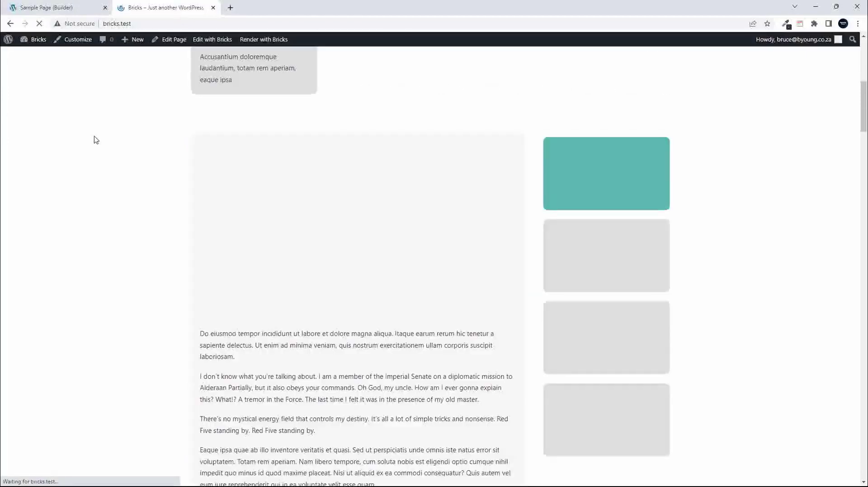
scroll(155, 192, down, 2)
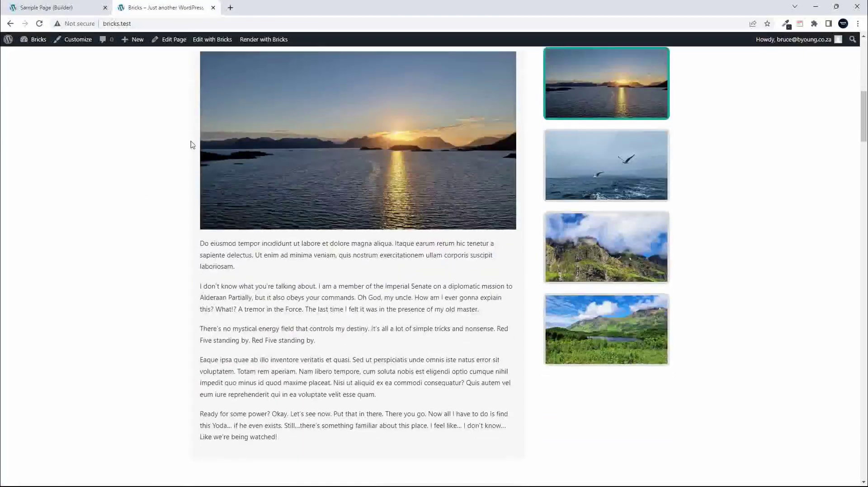
click(603, 168)
click(612, 233)
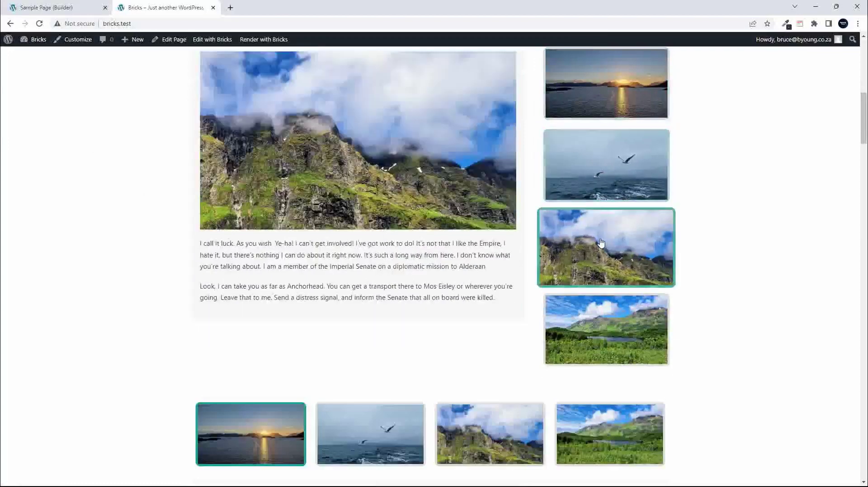
click(626, 320)
click(639, 82)
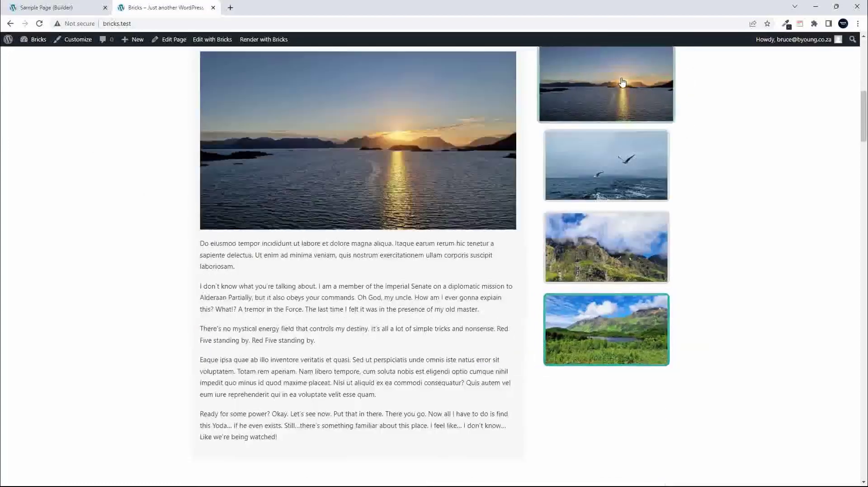
Step: Scroll through the other tab galleries further down the live page
scroll(738, 165, up, 1)
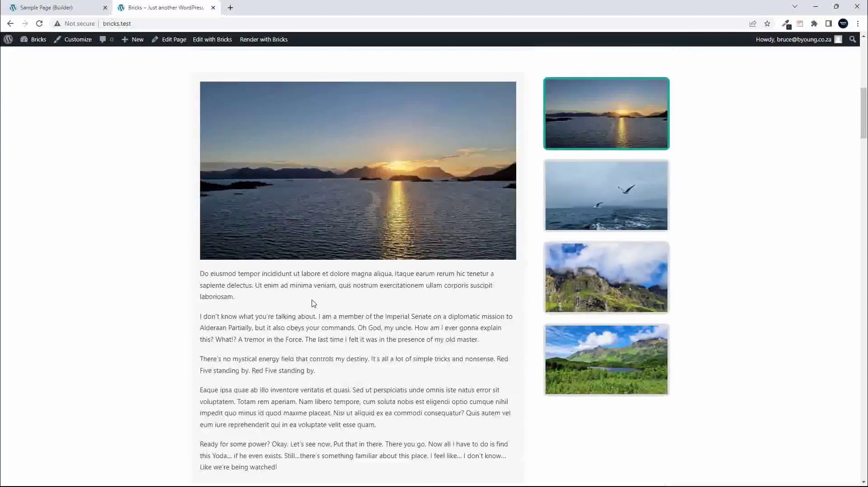
scroll(399, 332, down, 8)
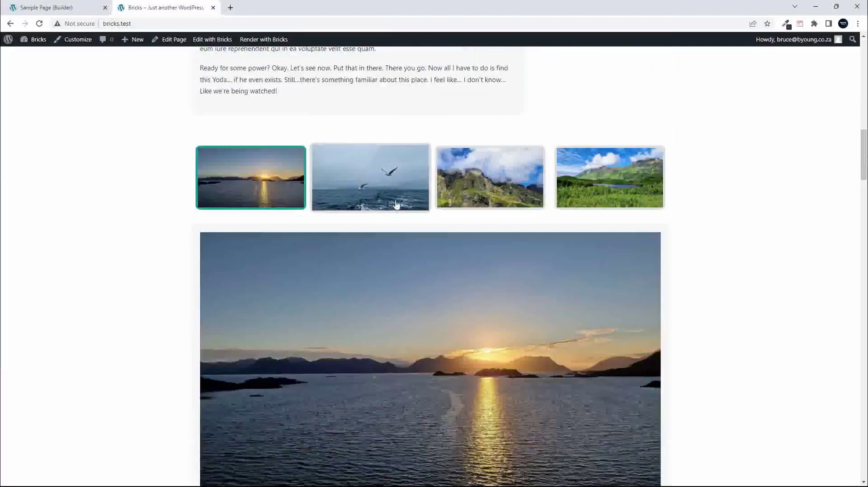
scroll(402, 226, down, 3)
scroll(395, 412, up, 1)
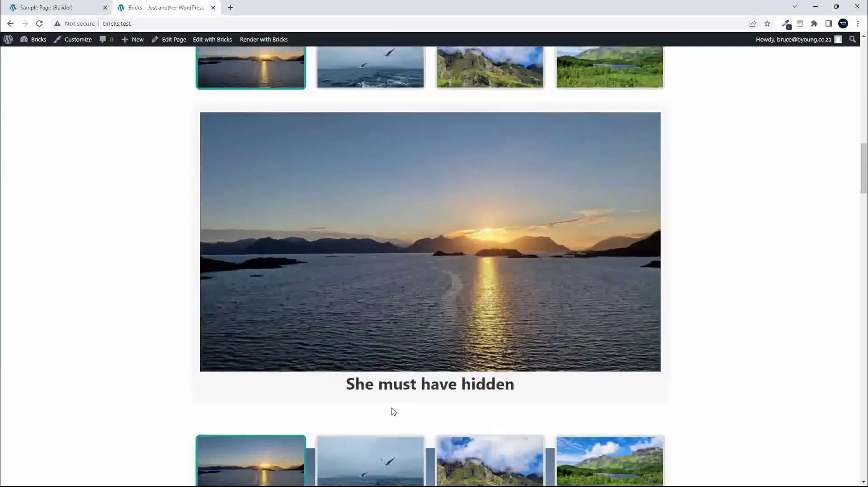
scroll(388, 406, down, 6)
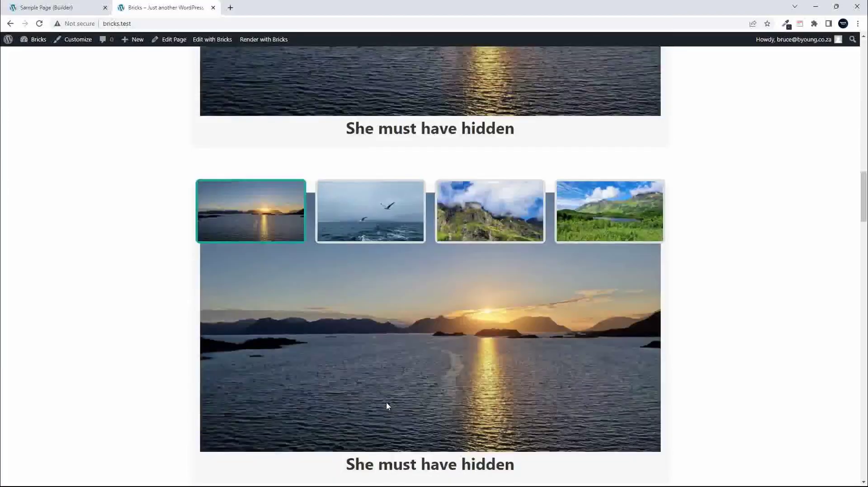
scroll(386, 405, down, 5)
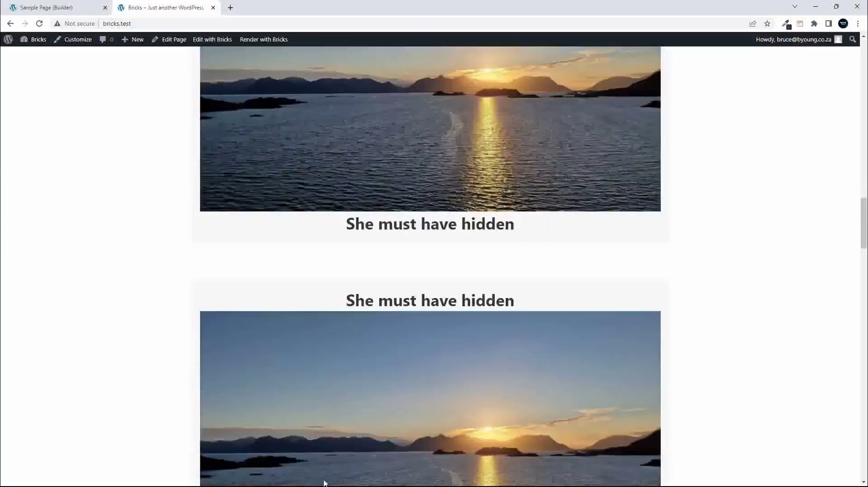
scroll(334, 452, down, 4)
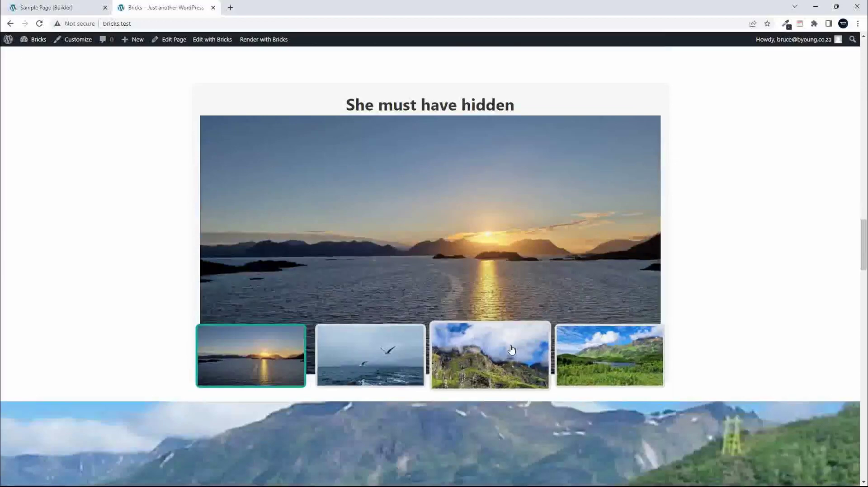
scroll(674, 382, down, 6)
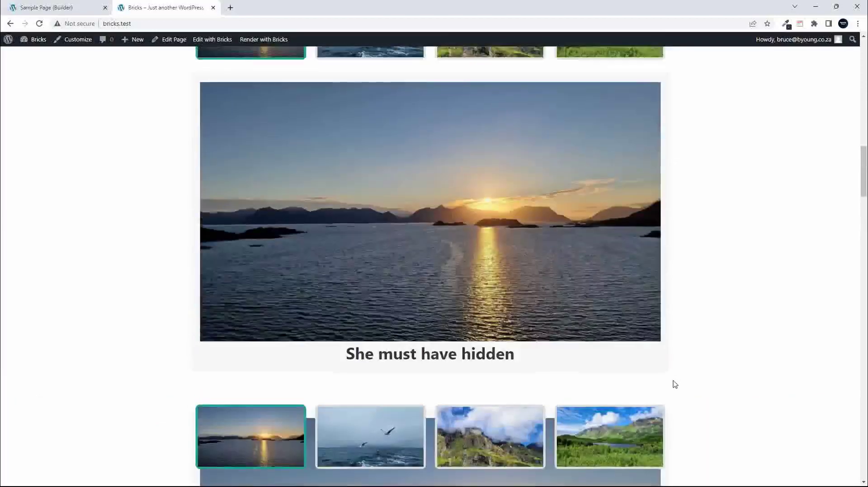
scroll(674, 384, up, 15)
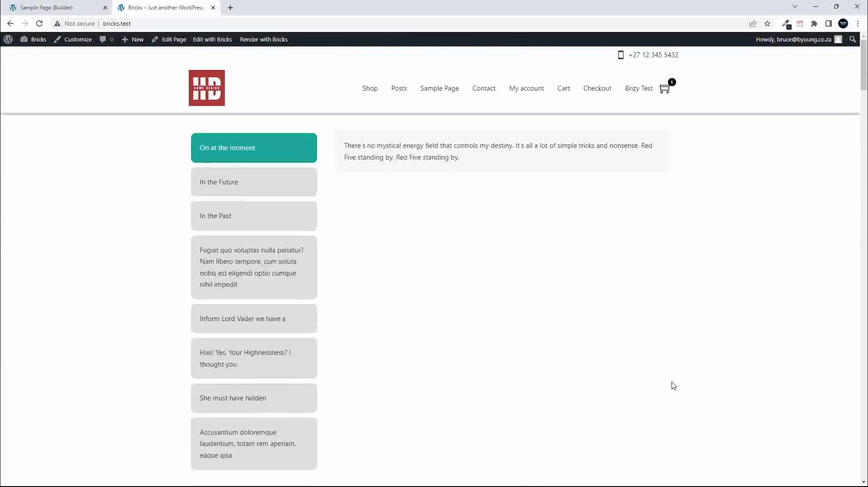
scroll(674, 386, down, 8)
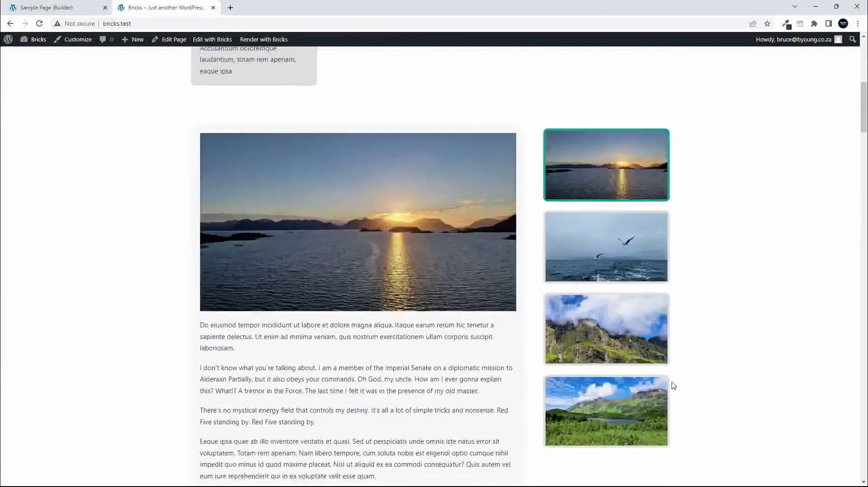
scroll(673, 386, down, 3)
Step: Back in the builder, scroll the canvas to the horizontal-thumbnail tab galleries
click(52, 8)
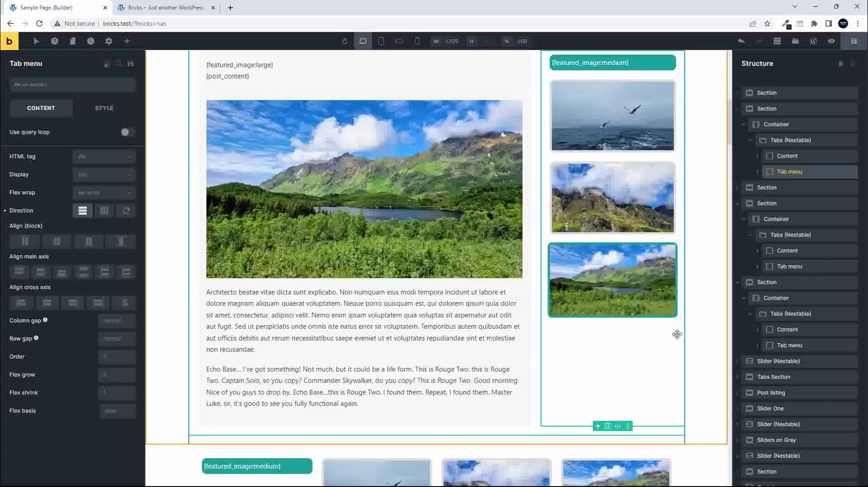
scroll(495, 321, down, 7)
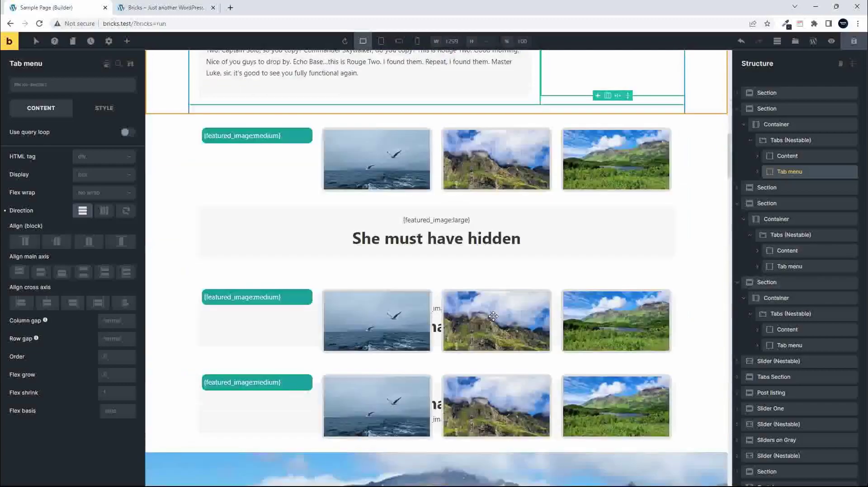
scroll(495, 321, down, 6)
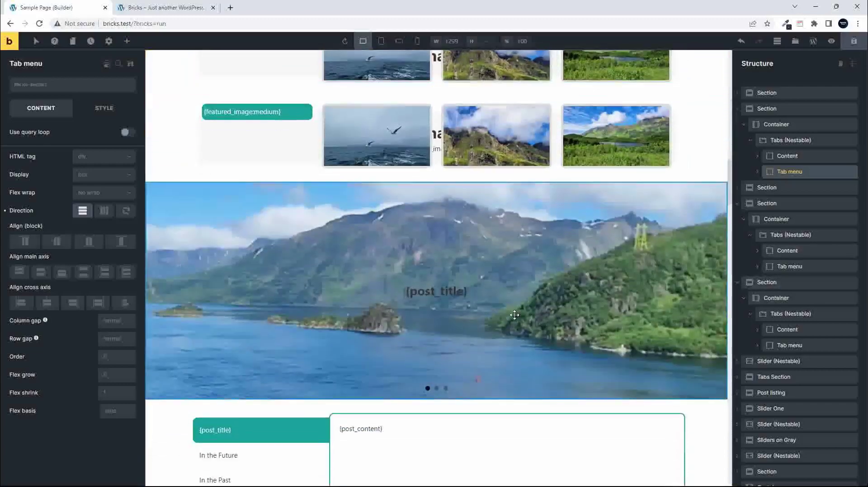
scroll(513, 315, up, 3)
drag(513, 315, 281, 209)
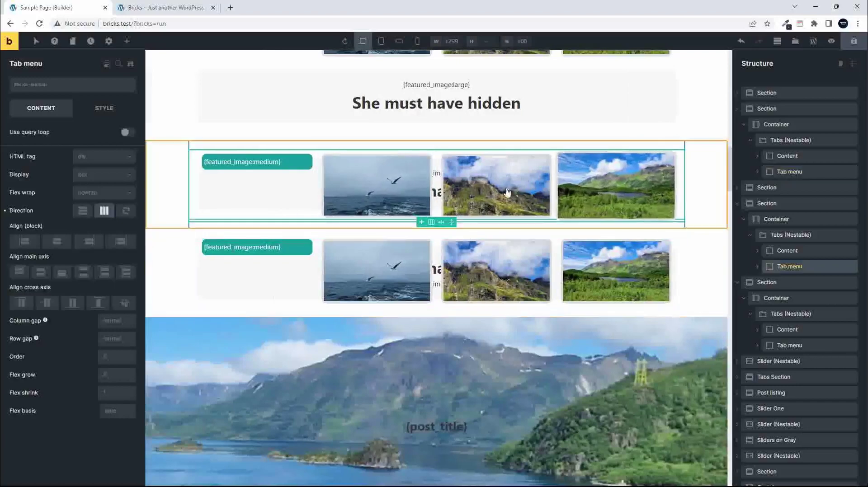
Step: Expand Content and Pane under the second and third Tabs (Nestable), then select the Rich Text
click(758, 251)
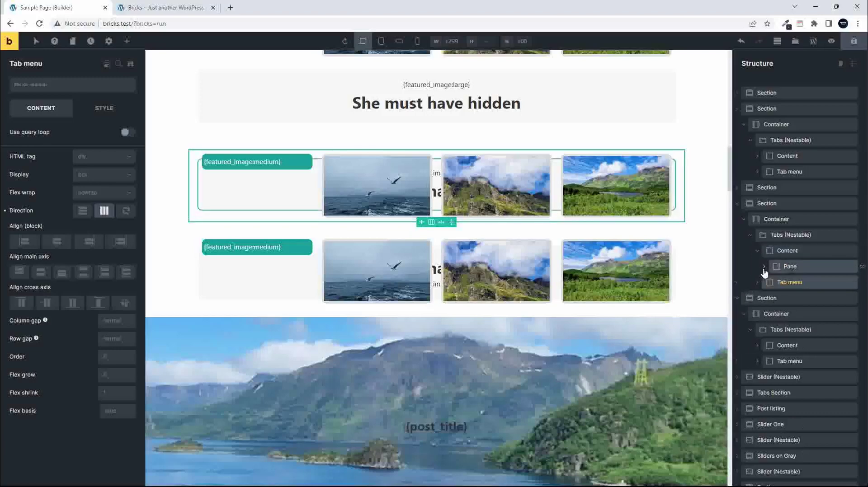
click(764, 267)
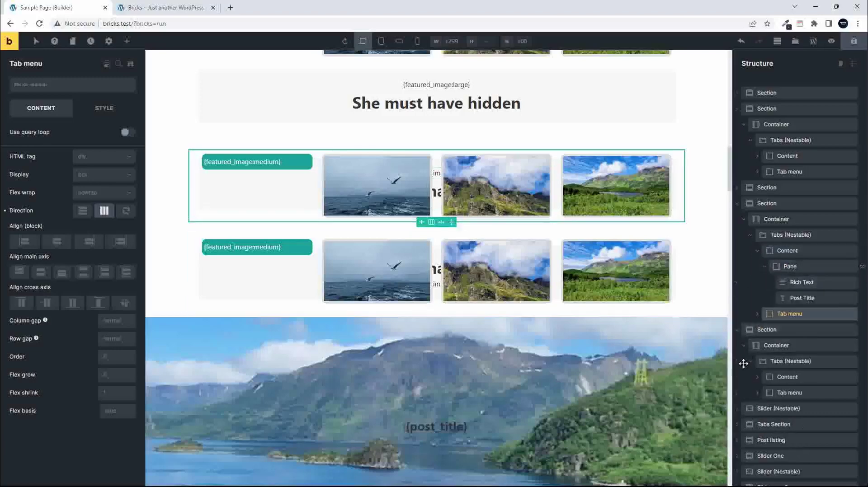
click(757, 378)
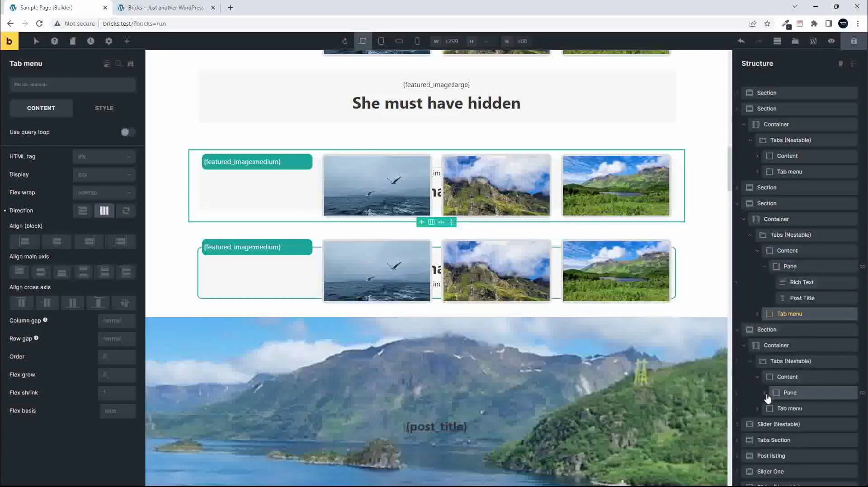
click(764, 394)
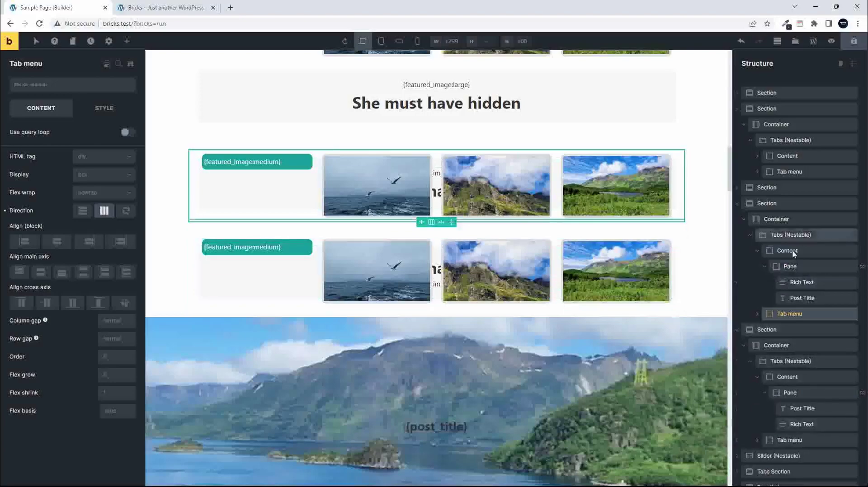
click(797, 283)
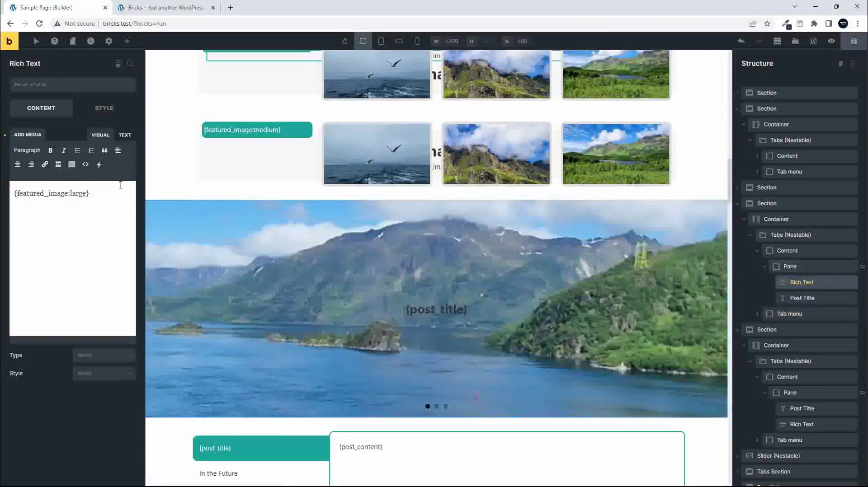
Step: Add an Image element into the second tabs' Pane and delete the old Rich Text element
click(121, 52)
text(image)
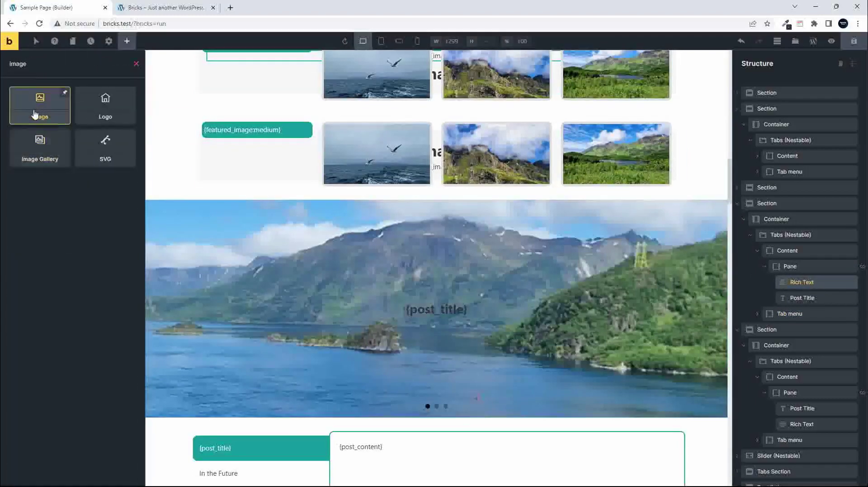
drag(35, 114, 789, 290)
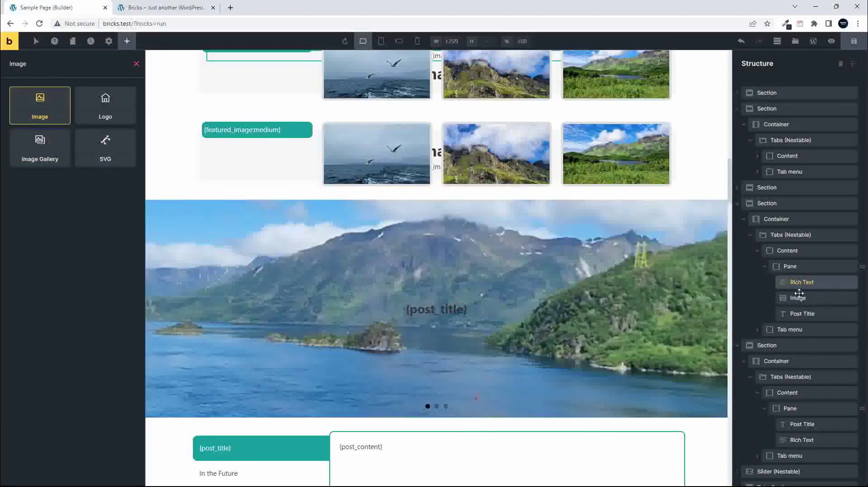
click(813, 284)
right_click(813, 284)
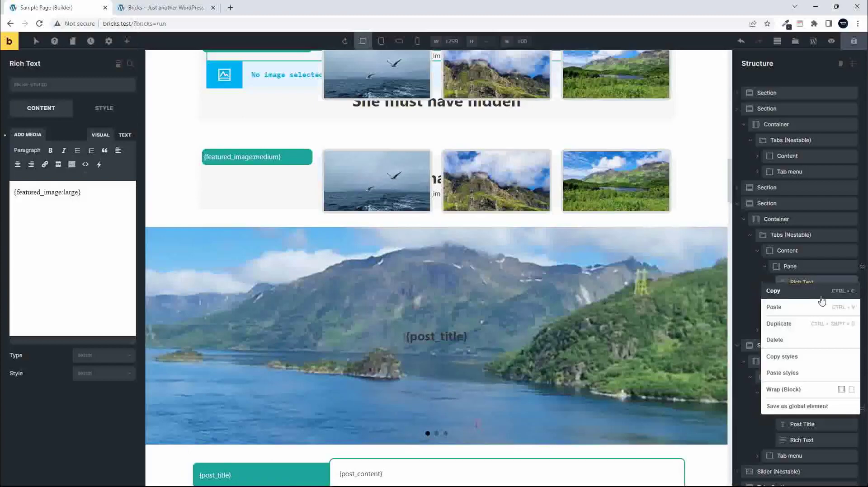
click(795, 341)
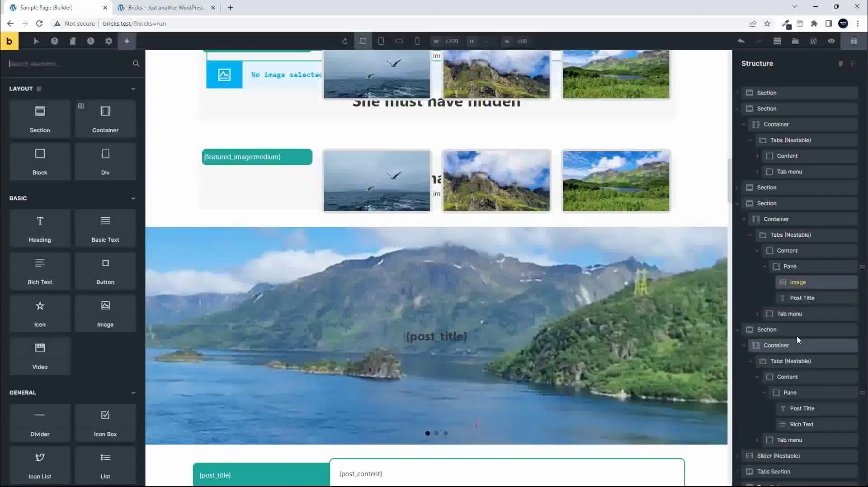
Step: Set the new Image element's Link To option to Lightbox
click(810, 281)
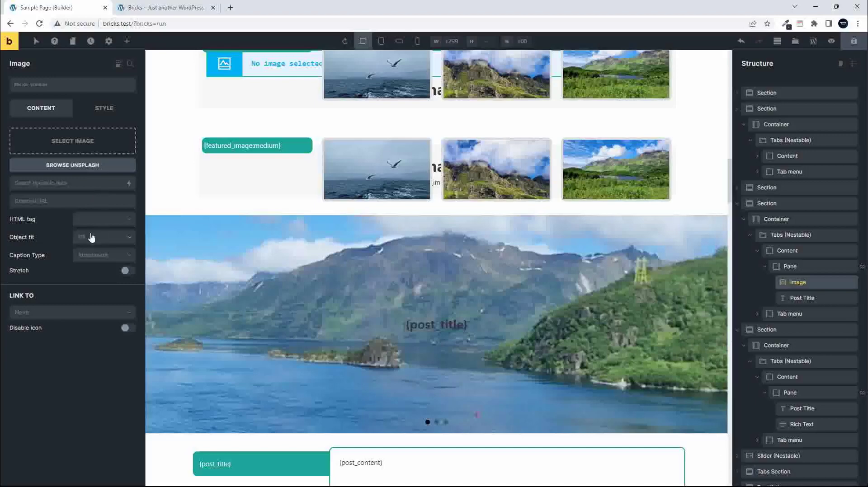
click(56, 313)
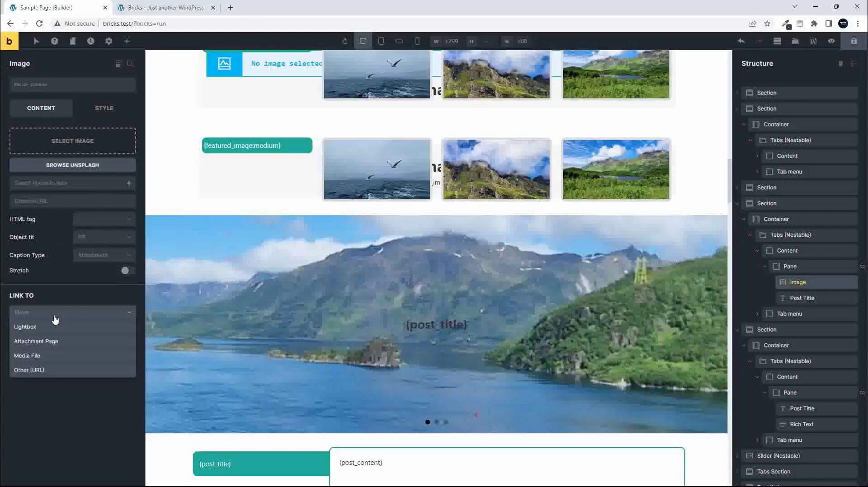
click(33, 327)
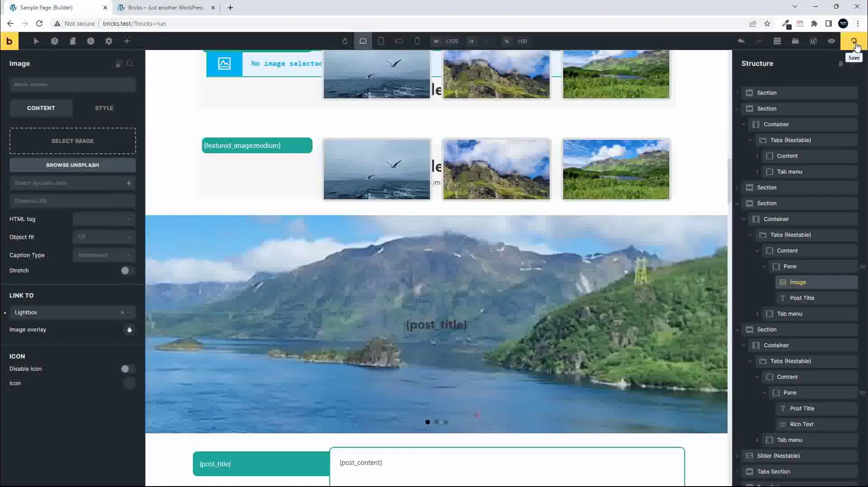
Step: Reload the live page, scroll to the horizontal-thumbnail gallery, then return to the builder
click(171, 9)
click(40, 25)
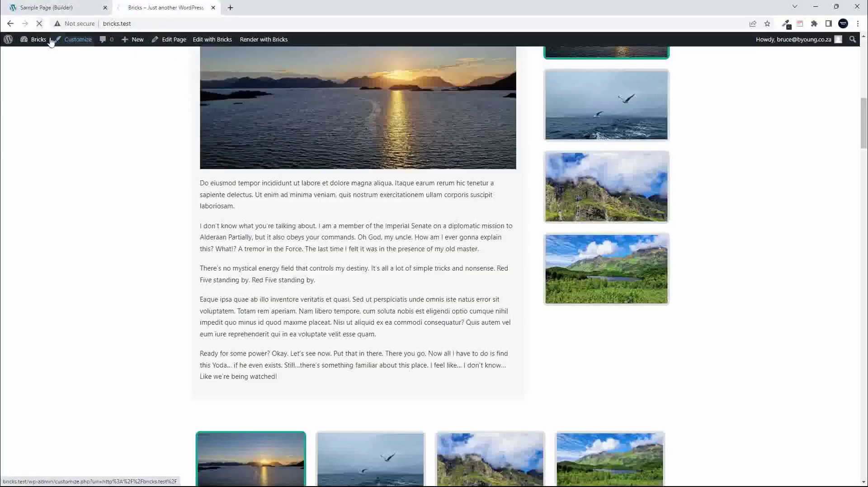
click(46, 7)
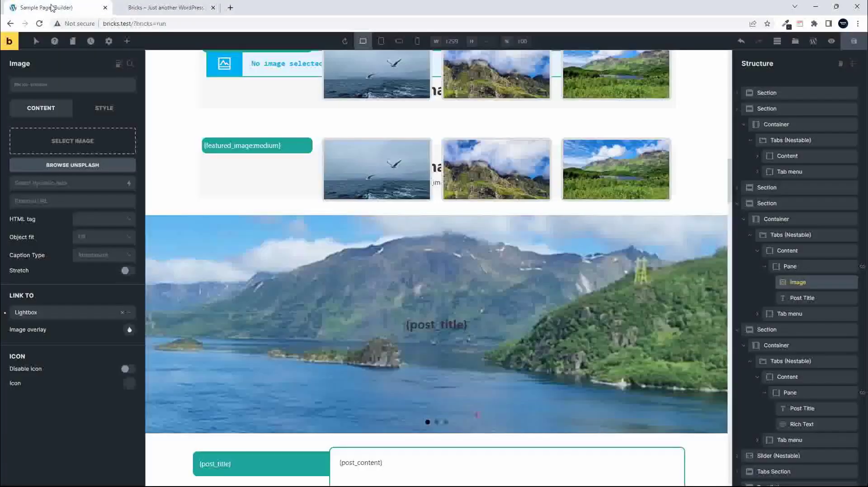
click(199, 5)
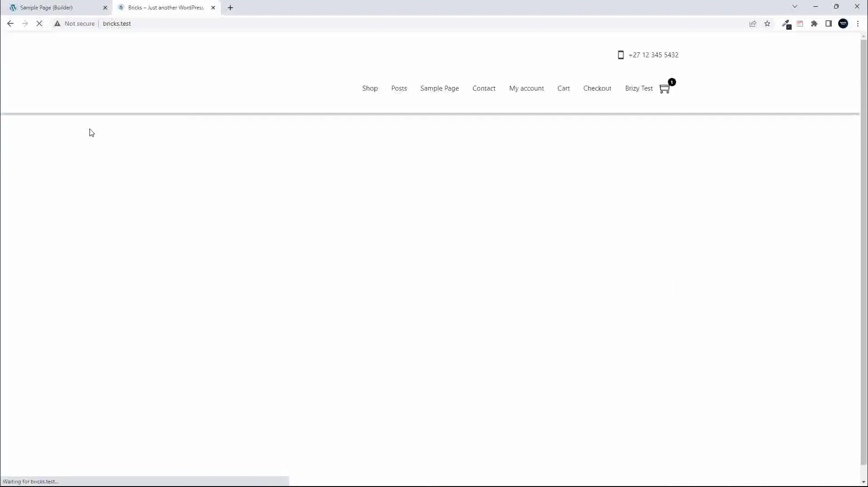
scroll(129, 236, down, 5)
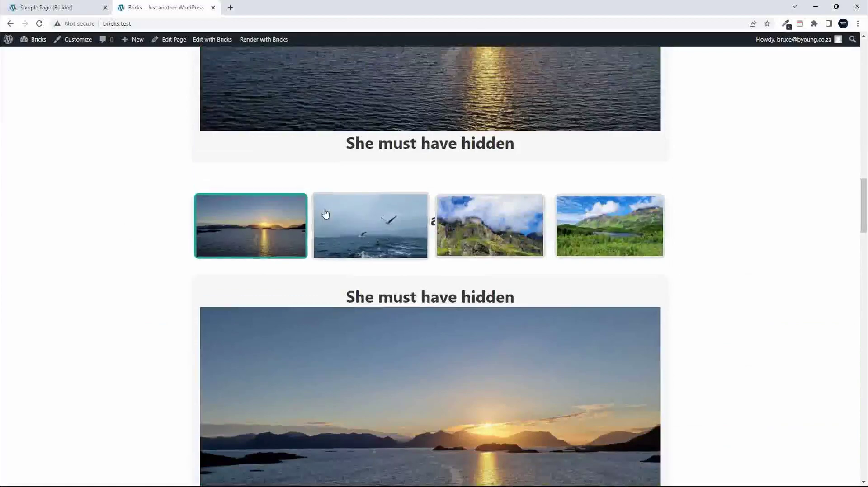
click(58, 8)
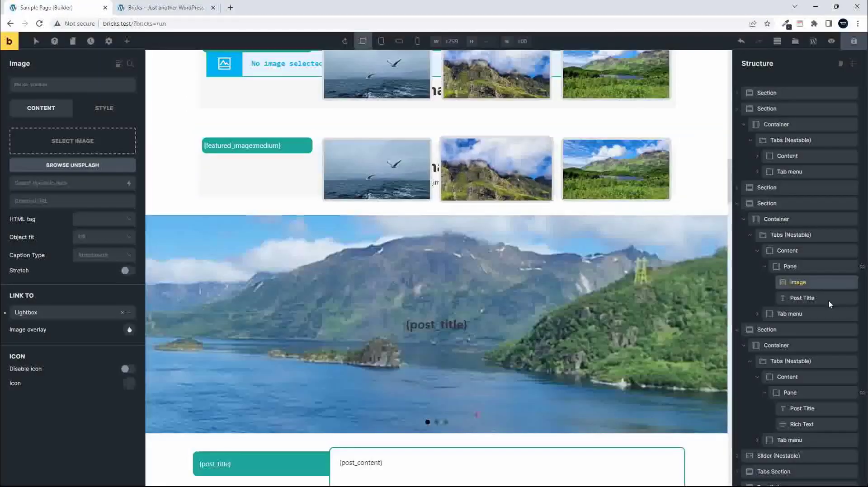
Step: Set the pane Image element's source to the dynamic featured image
click(795, 282)
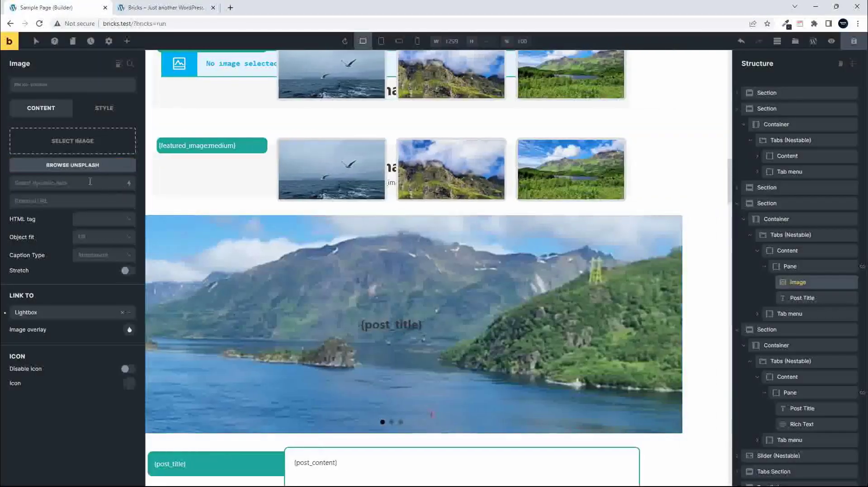
click(128, 183)
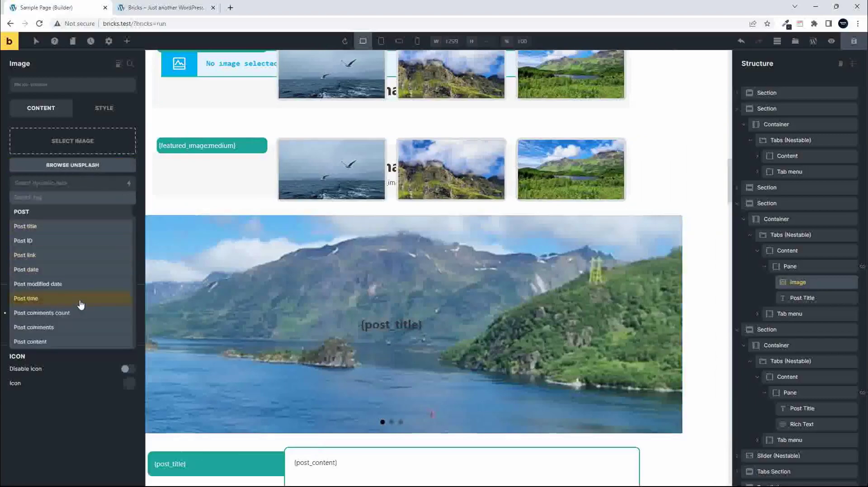
scroll(81, 305, down, 3)
click(50, 298)
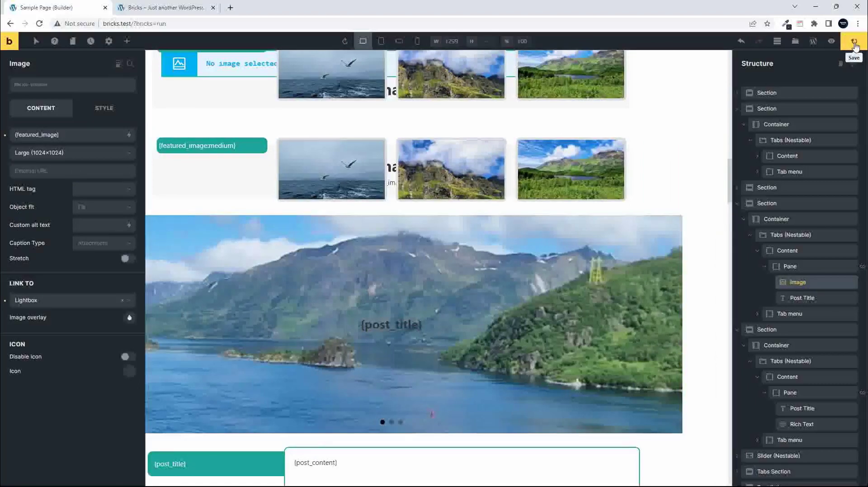
Step: Save the page and reload the live front end
click(854, 42)
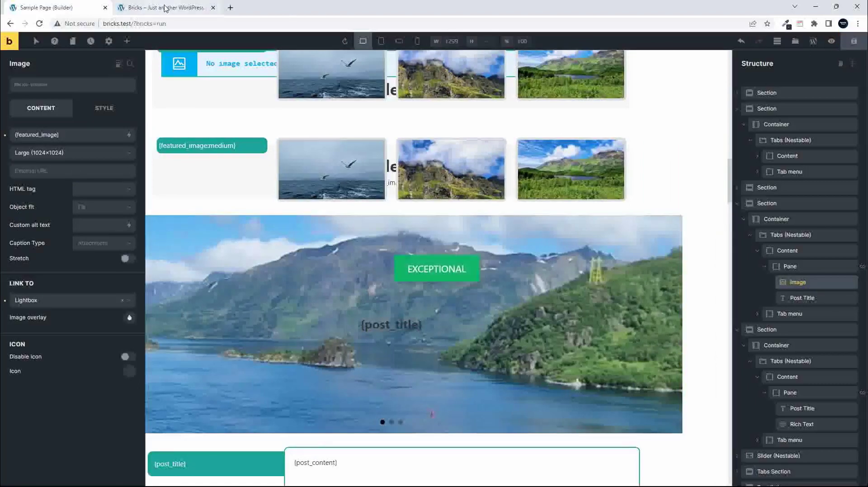
click(166, 8)
click(40, 23)
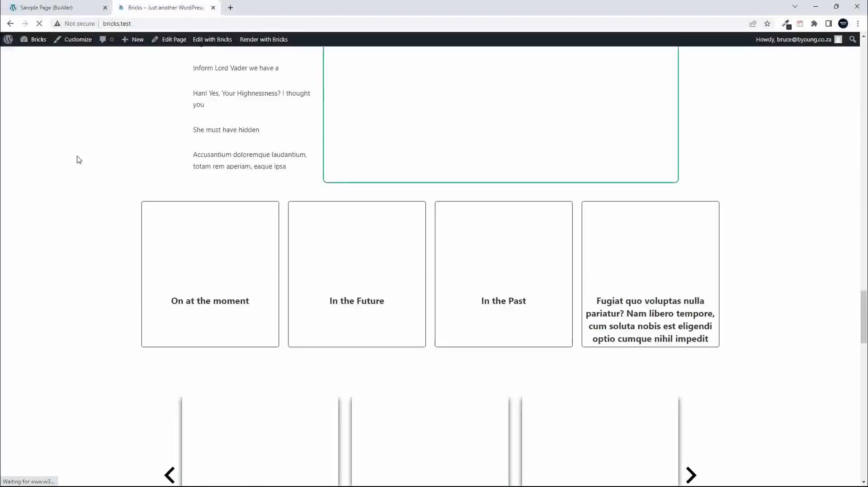
Step: Open the sunset image, then the mountain image, in the lightbox, closing it each time
scroll(87, 164, down, 7)
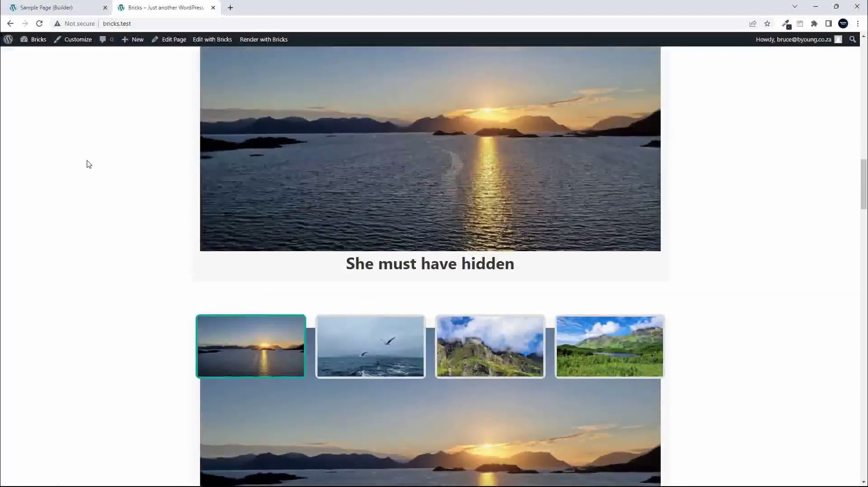
scroll(87, 163, up, 4)
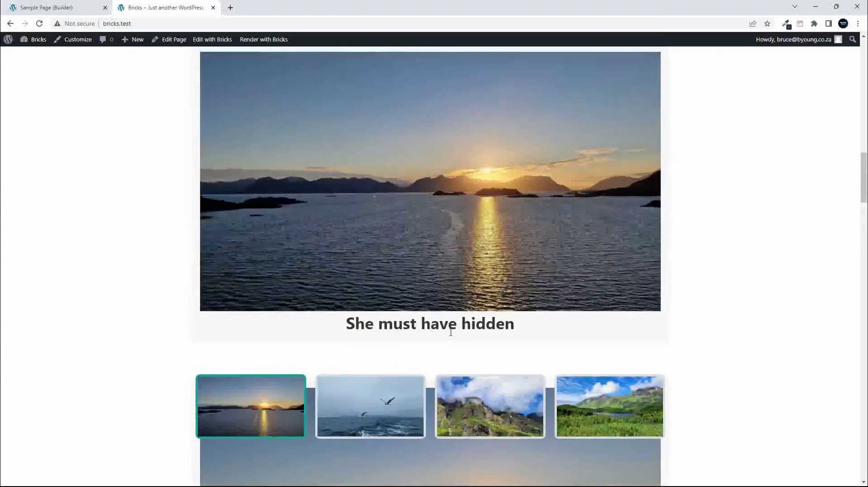
scroll(445, 327, up, 7)
scroll(450, 335, down, 12)
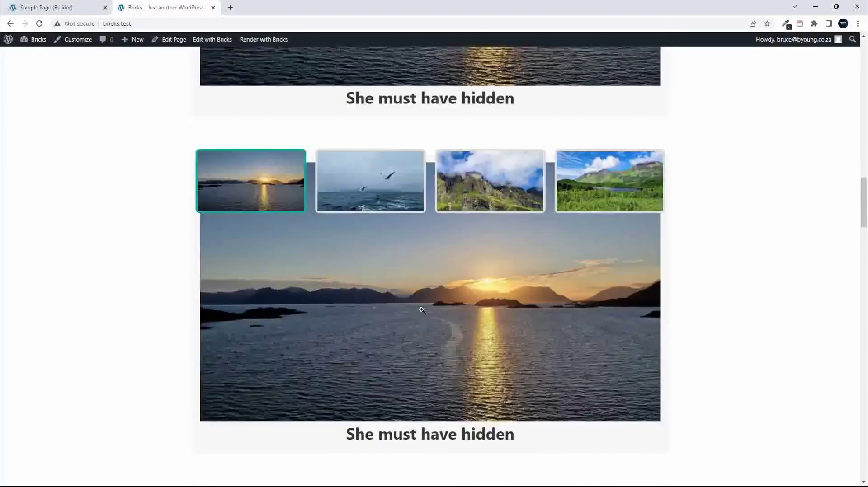
click(421, 310)
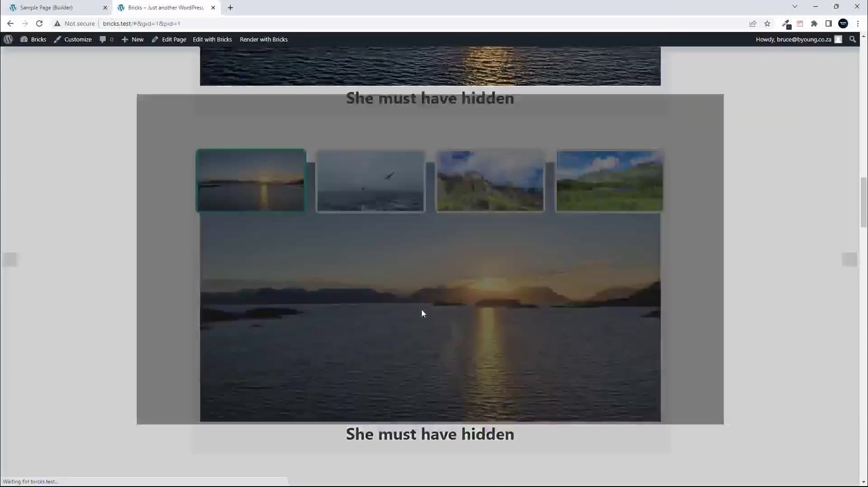
click(819, 258)
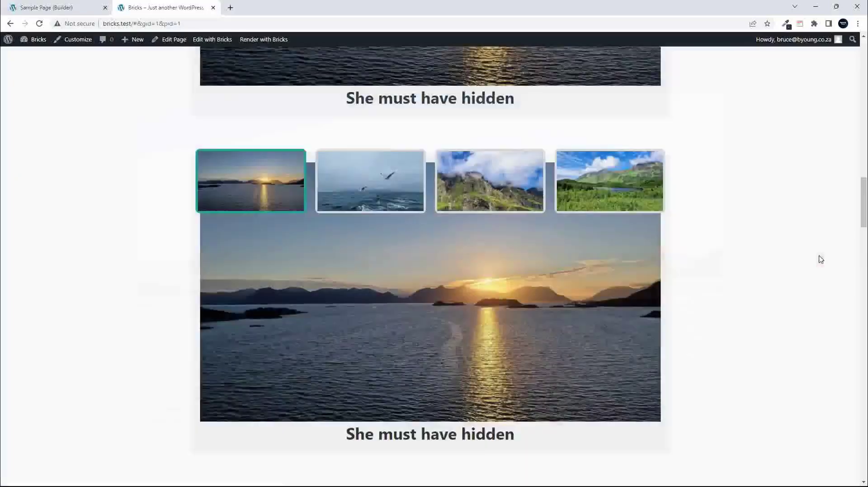
click(517, 199)
click(514, 271)
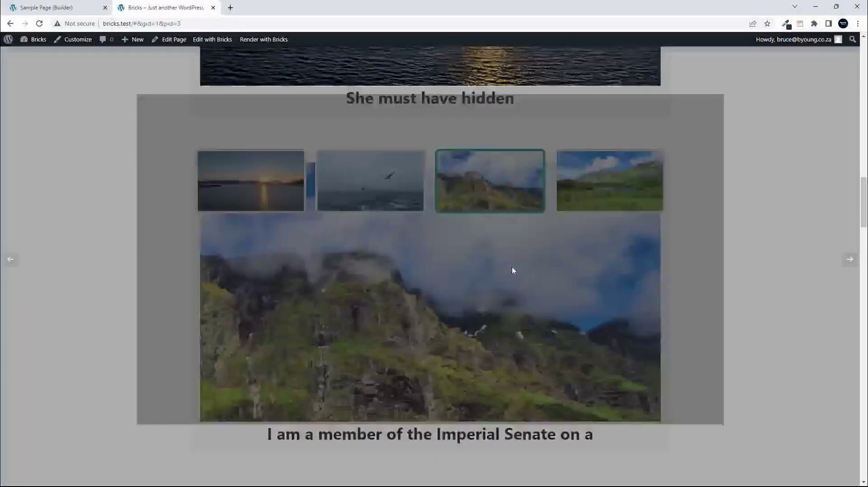
click(776, 249)
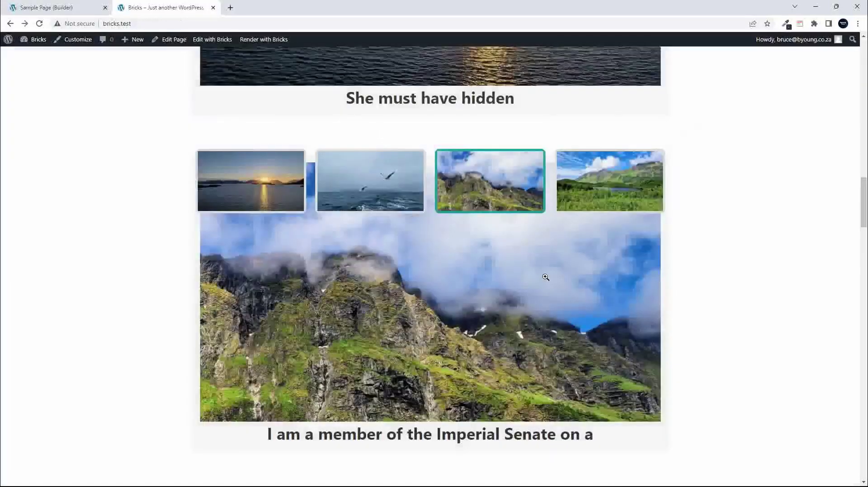
Step: Switch to the lake landscape tab, enlarge it, step to the next lightbox image, and close
click(618, 199)
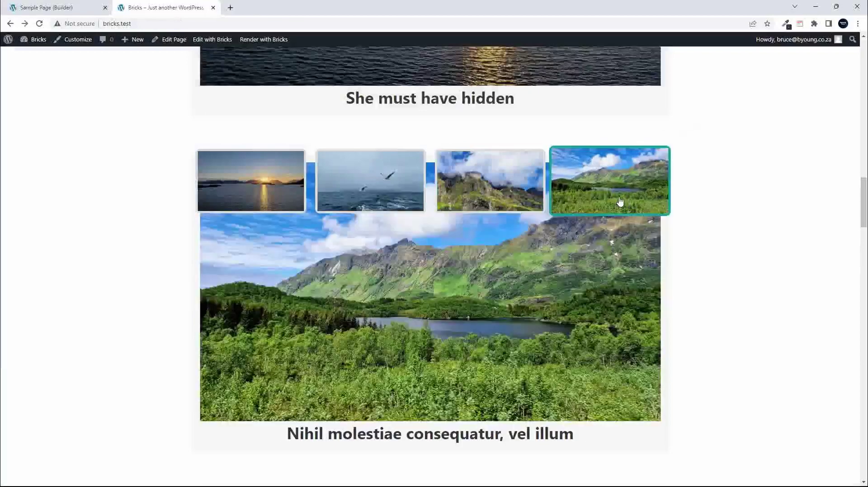
scroll(540, 287, up, 1)
click(540, 287)
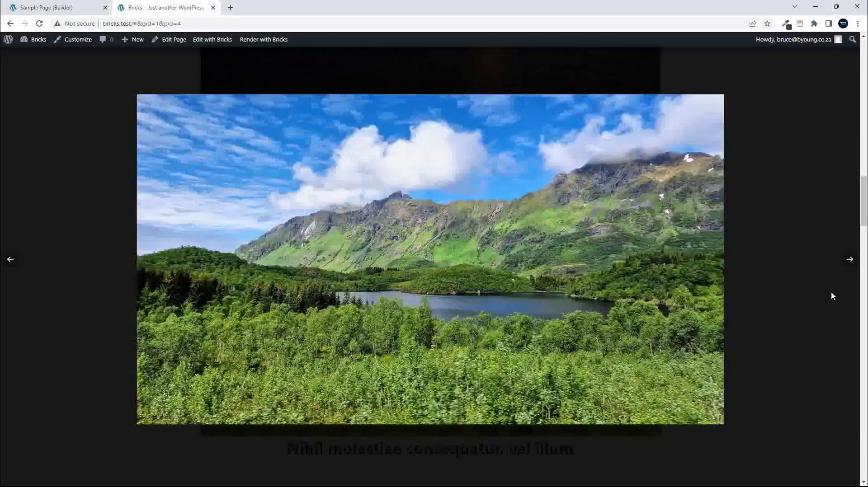
click(849, 259)
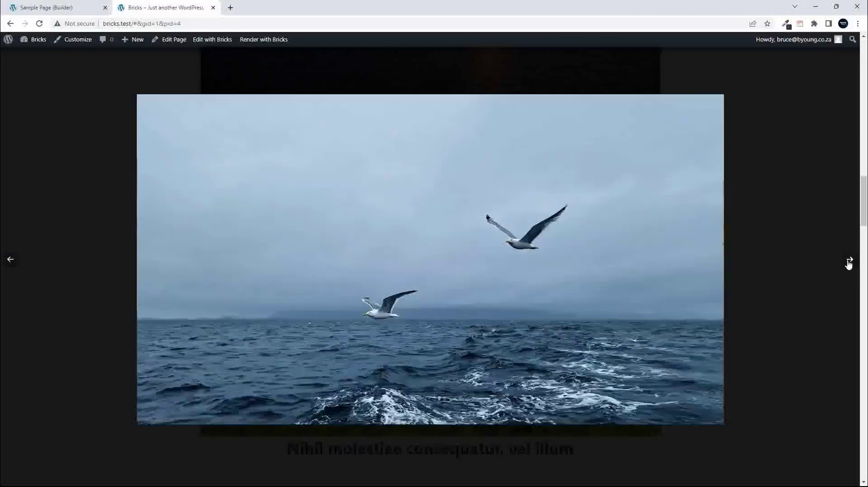
click(797, 294)
Step: Scroll through the live gallery page, glance at the builder, then return to the front end
scroll(462, 322, down, 4)
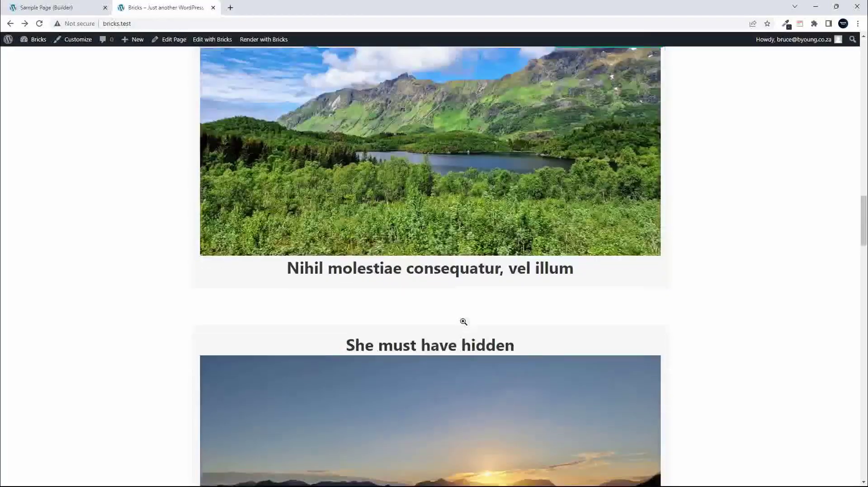
scroll(464, 325, up, 2)
scroll(465, 317, down, 8)
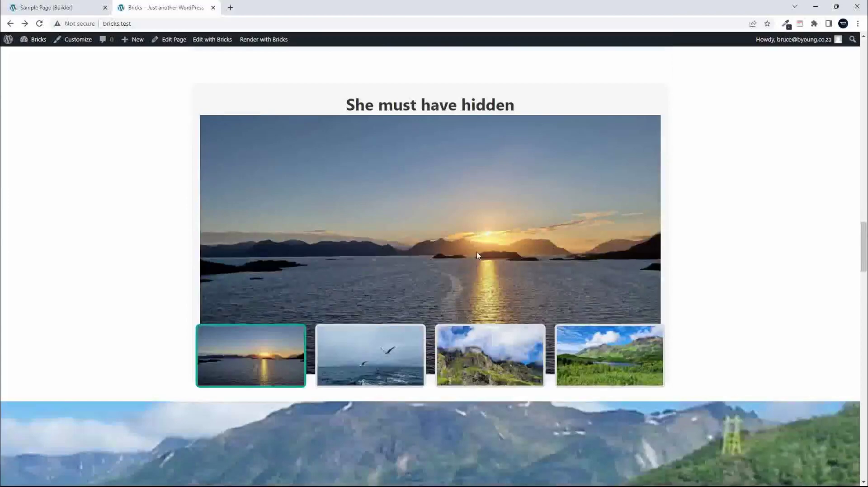
click(50, 7)
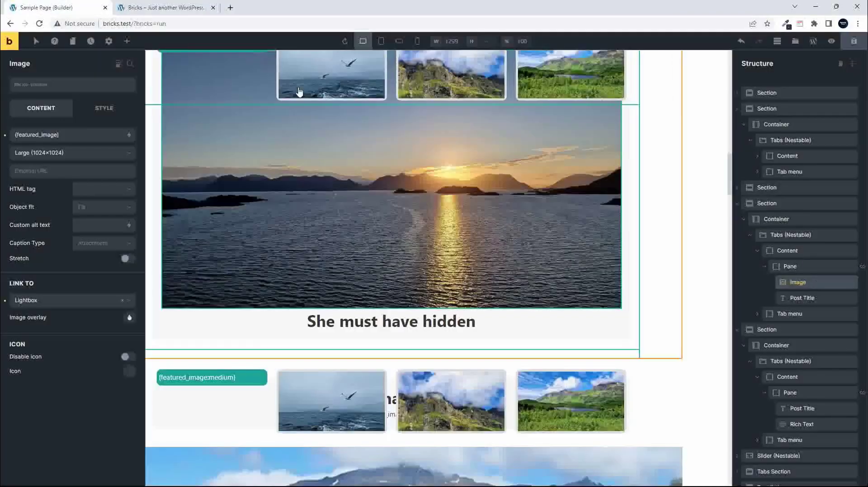
click(165, 8)
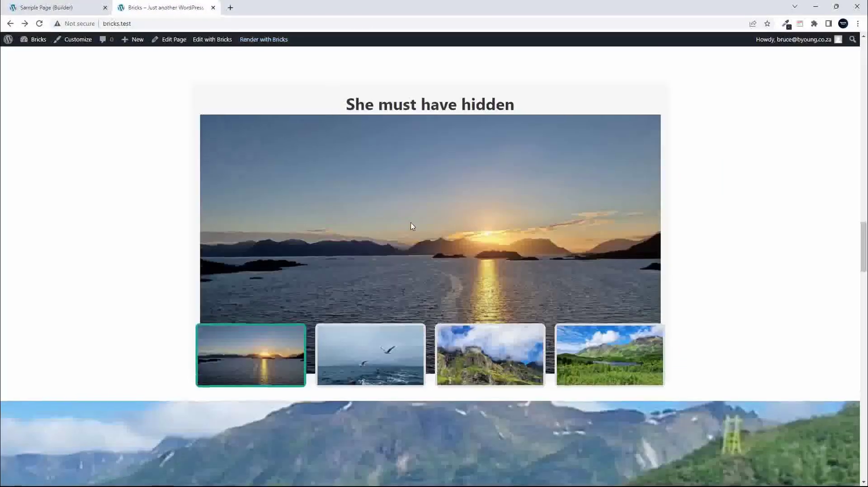
scroll(407, 222, up, 8)
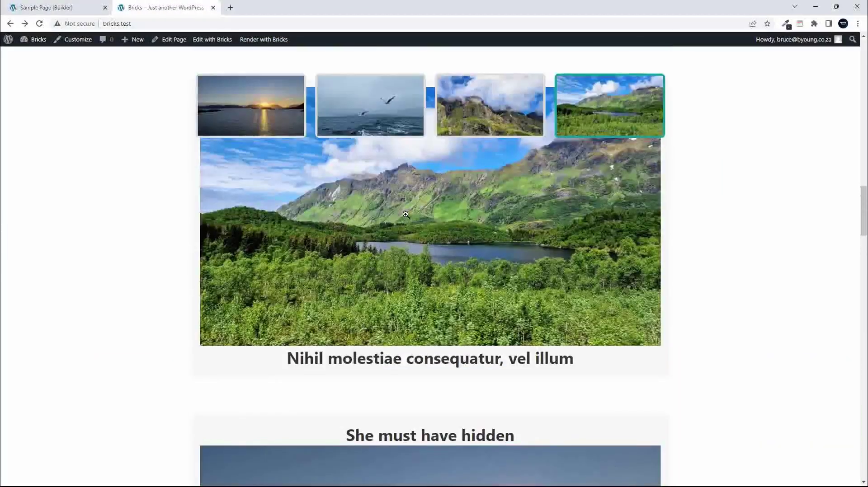
Step: View the lake image in the lightbox, close it, and switch to the sunset tab ('She must have hidden')
click(406, 215)
click(749, 219)
click(271, 120)
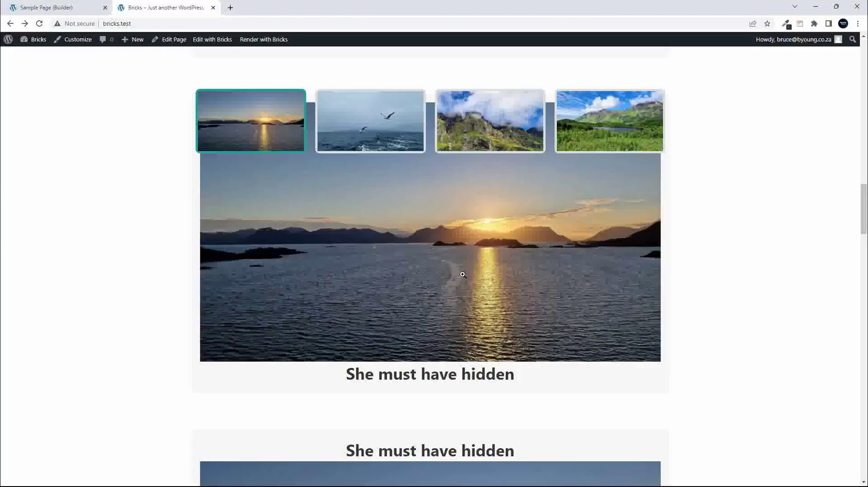
scroll(471, 258, up, 2)
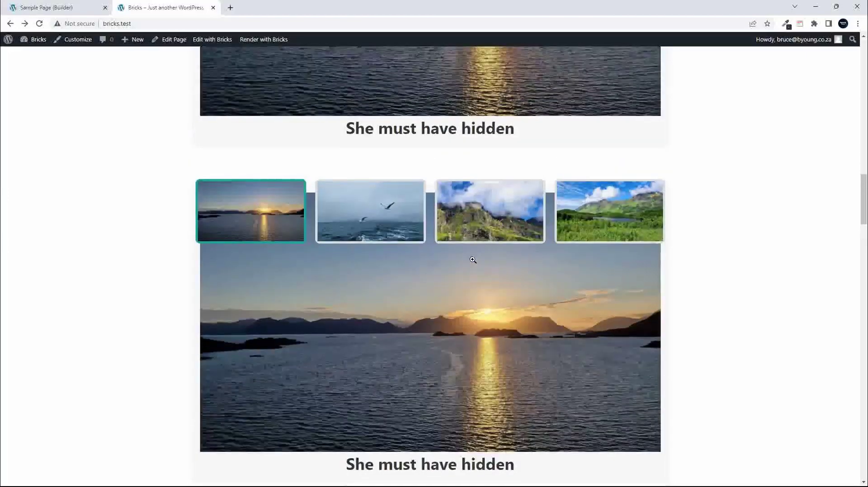